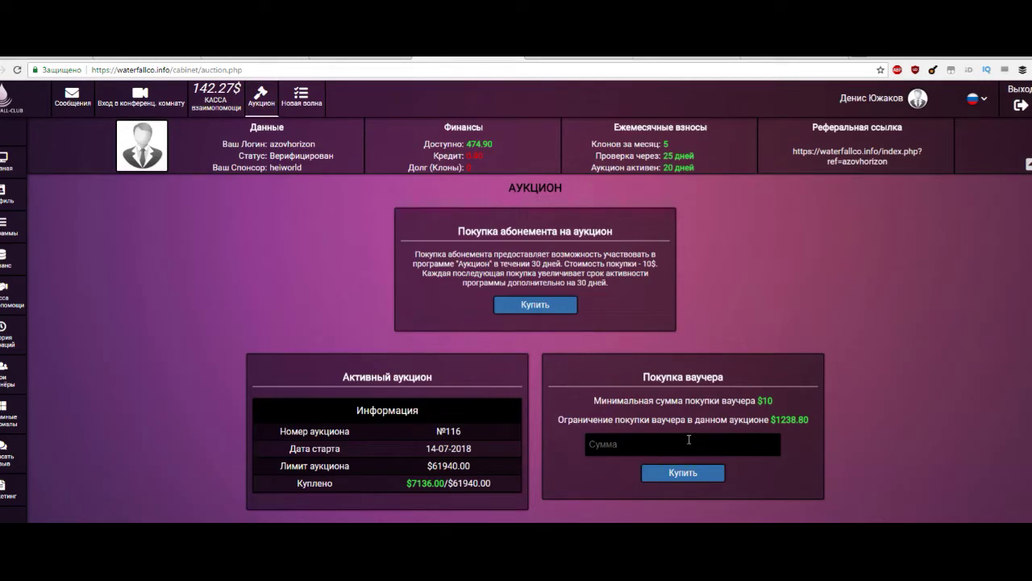
Buy an auction voucher for $205 and check its entry in the purchase history.
left_click(628, 393)
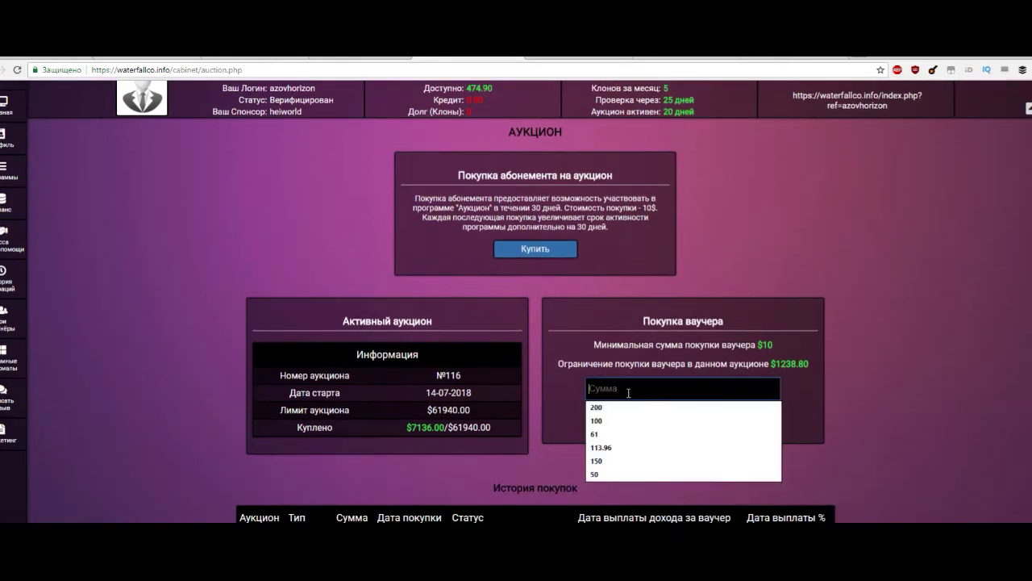
type("20")
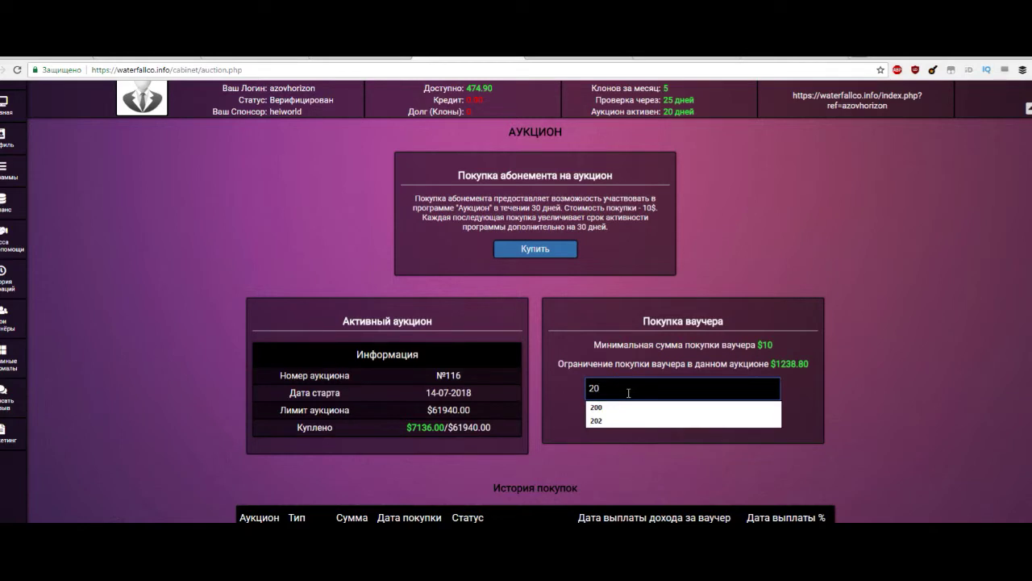
type("5")
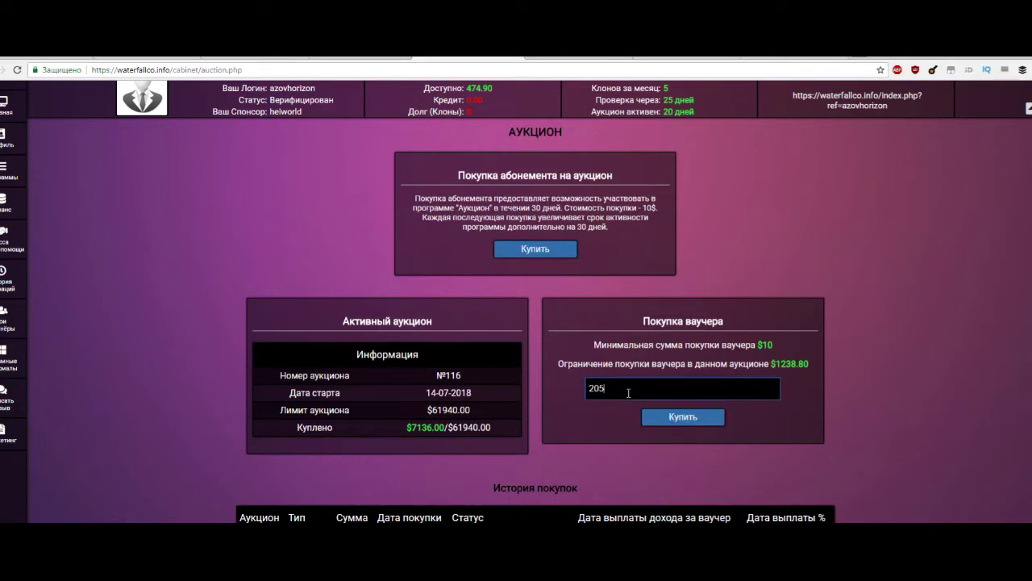
left_click(693, 417)
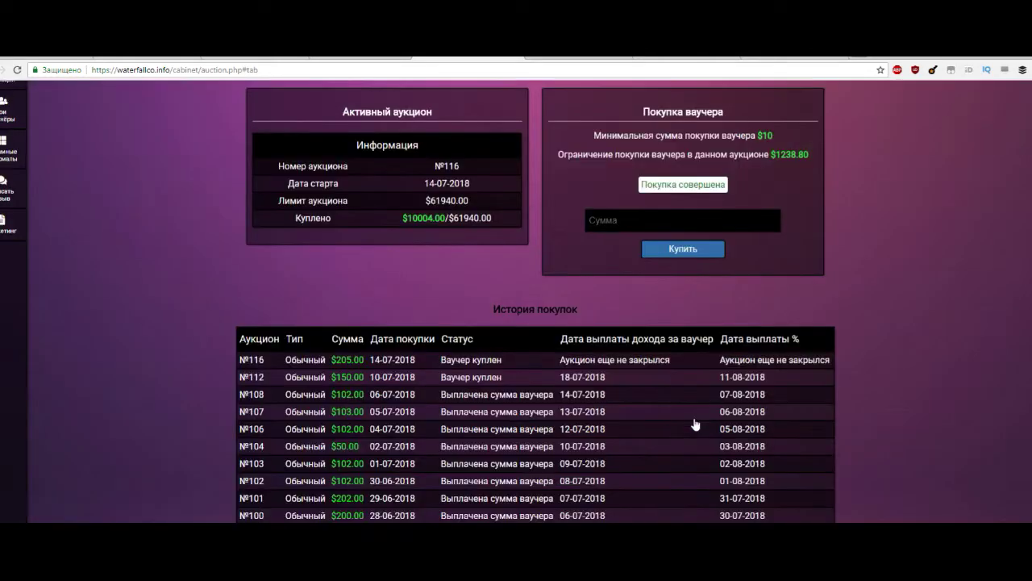
left_click_drag(354, 360, 799, 359)
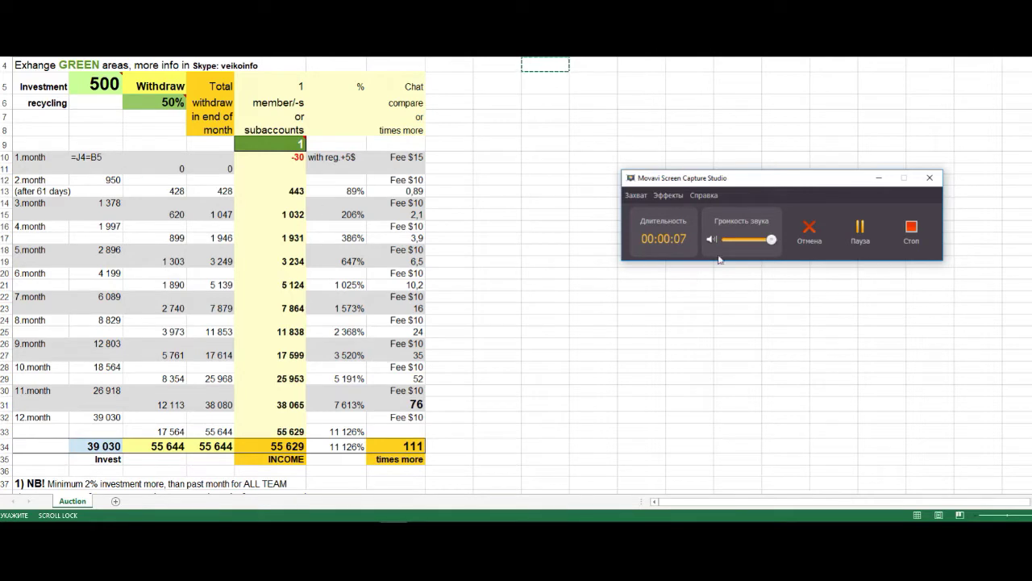
Leave the edit of cell B10 and examine the starting investment and the investment amounts for all twelve months.
key("Return")
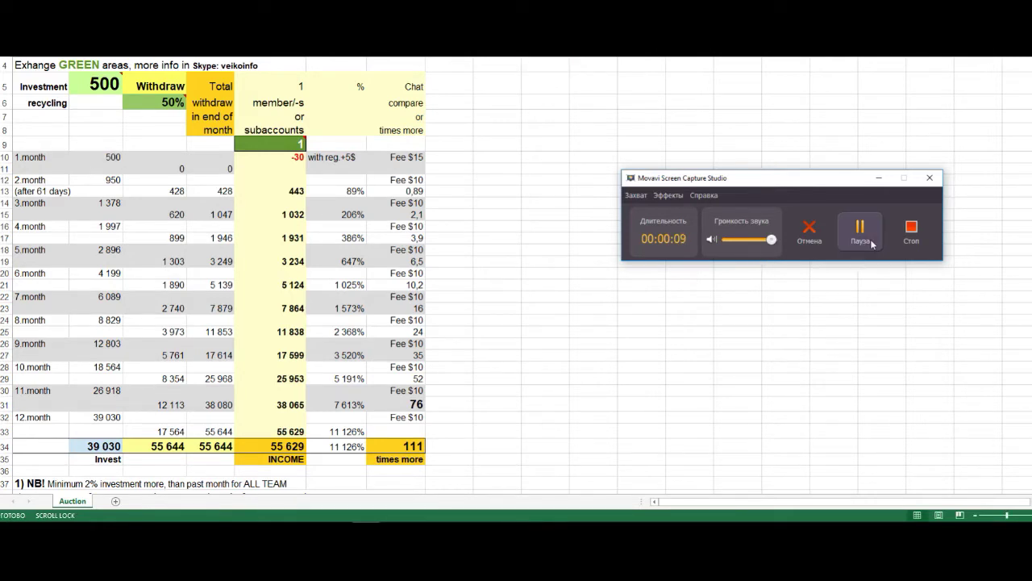
left_click(96, 86)
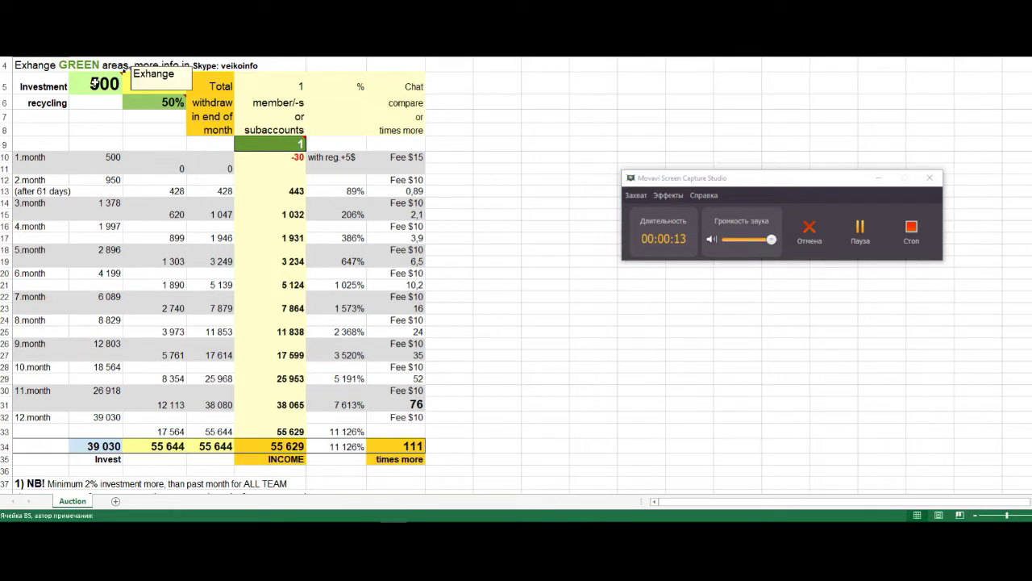
left_click(112, 106)
left_click(117, 119)
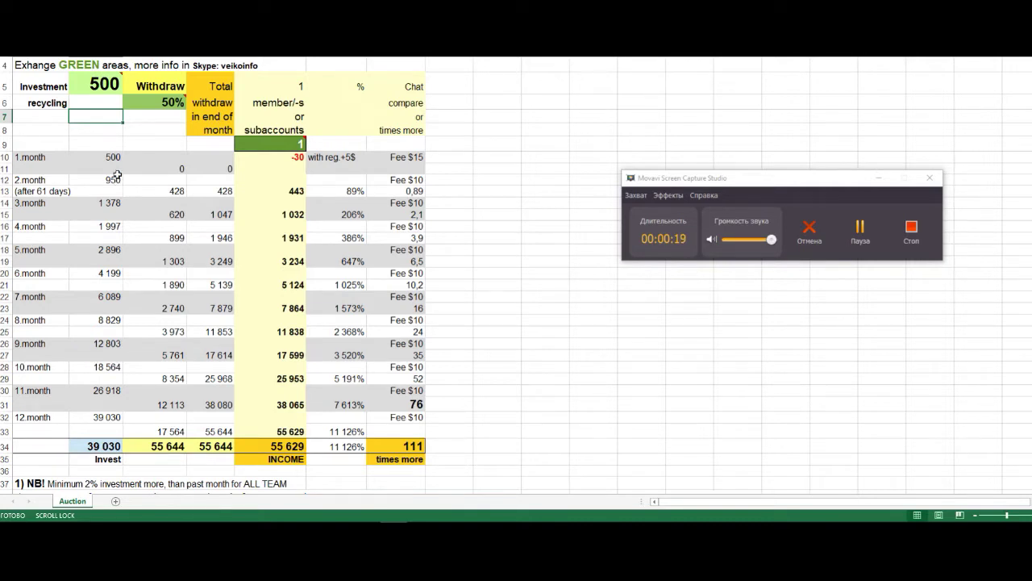
left_click_drag(96, 161, 114, 419)
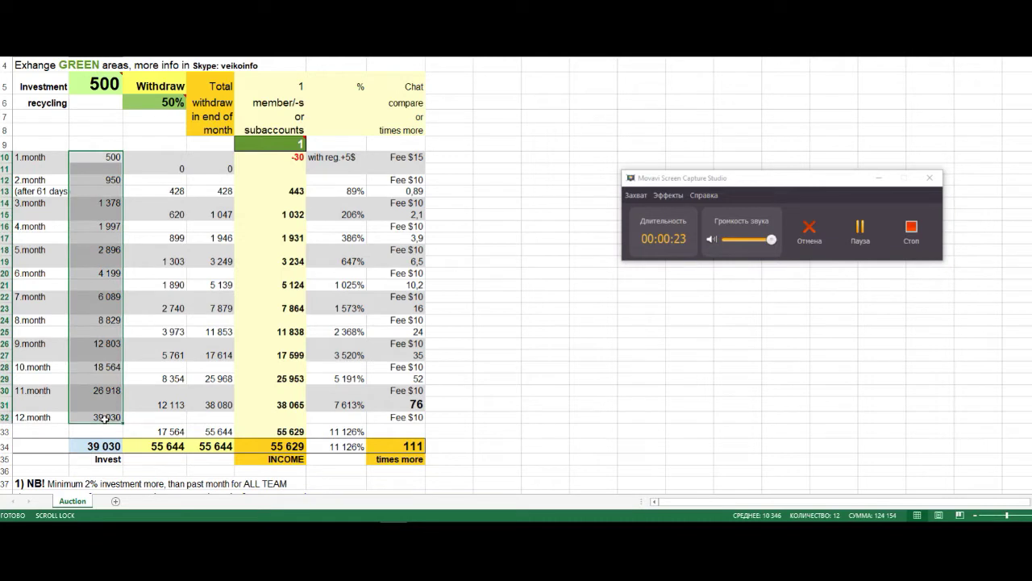
left_click(489, 316)
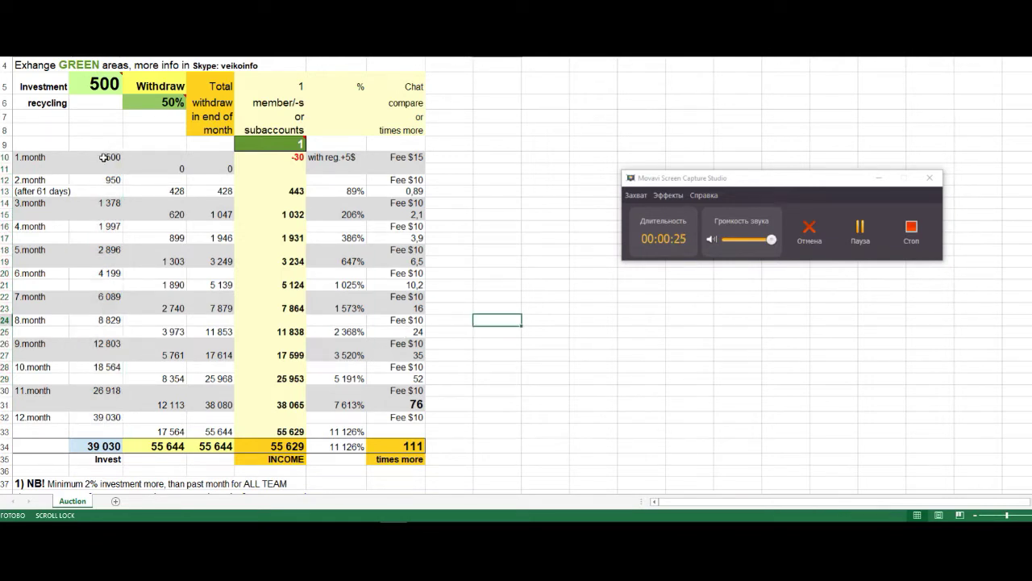
Compare the first-month investment with the year-end totals for withdrawal, income and growth in row 34.
left_click(104, 158)
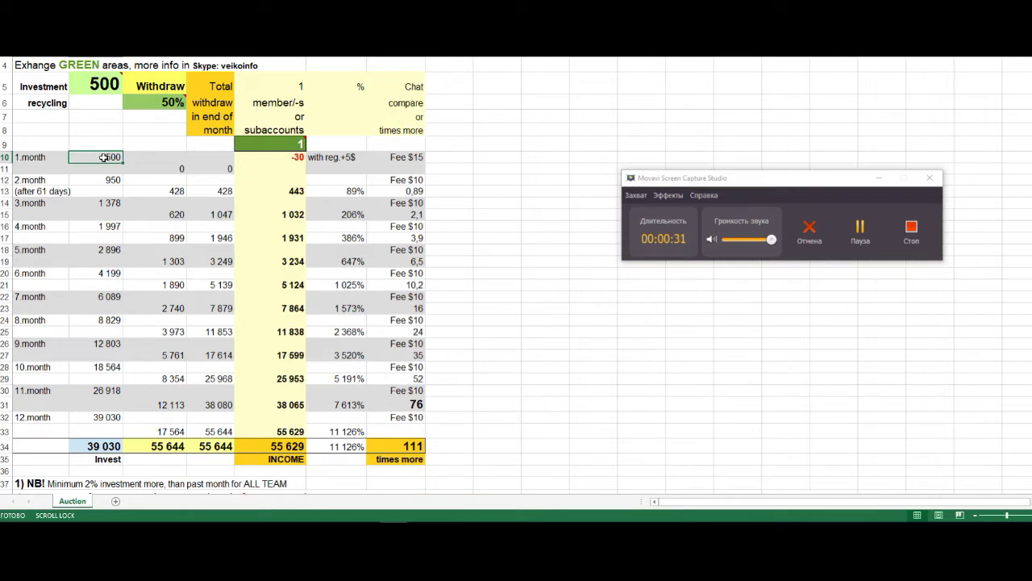
left_click(219, 448)
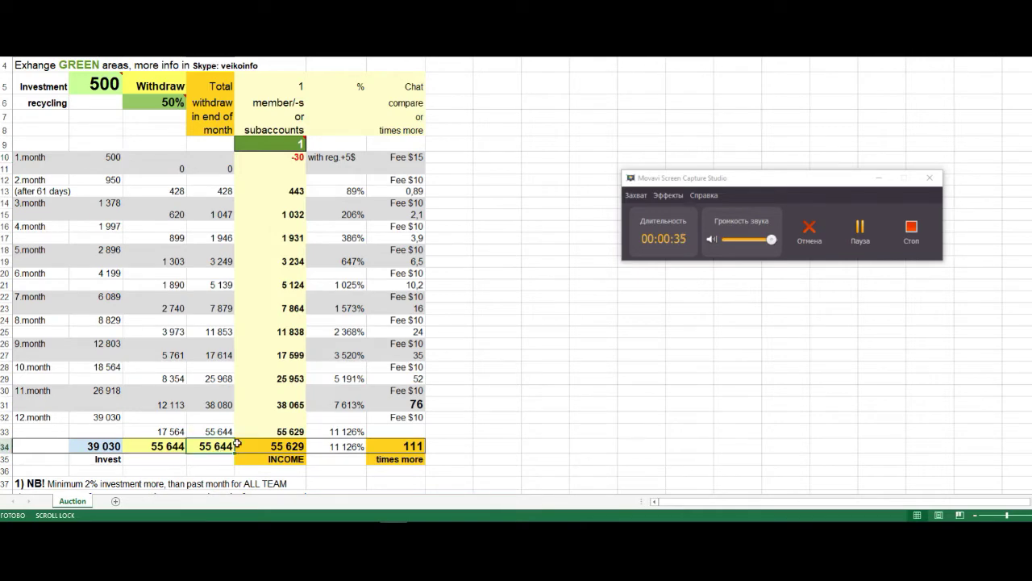
scroll(431, 415, "down", 1)
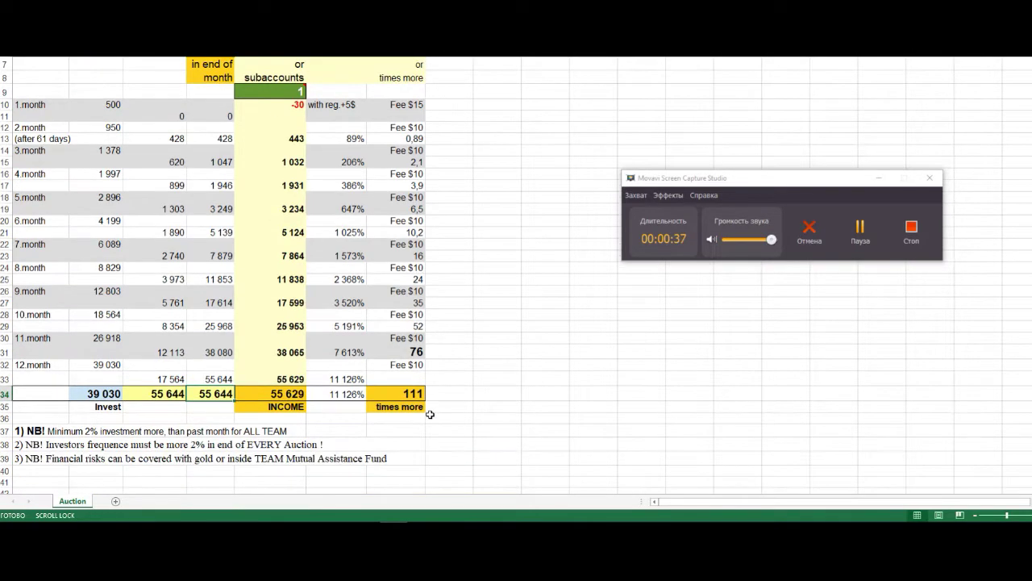
scroll(430, 414, "up", 1)
left_click(104, 156)
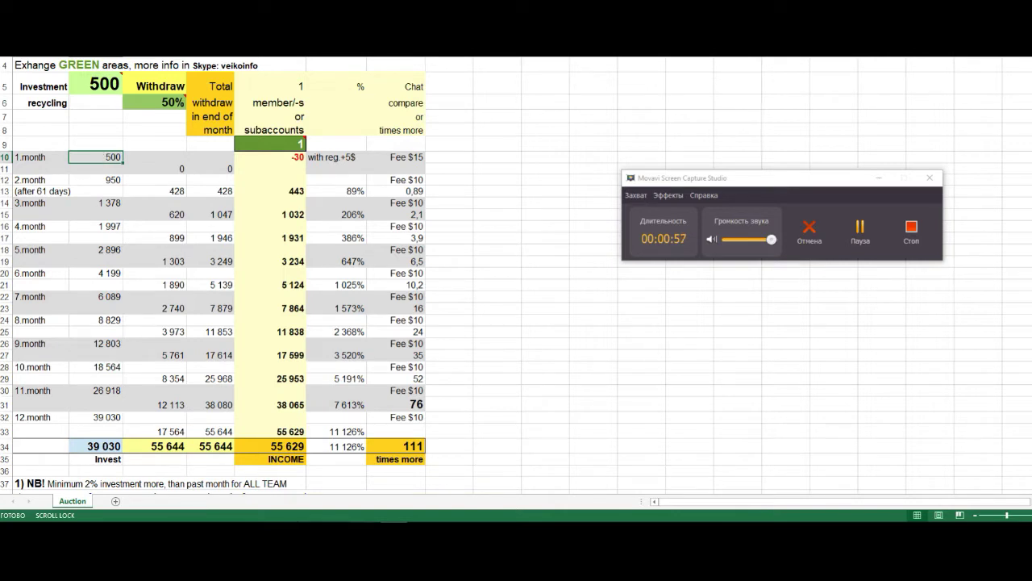
left_click(863, 240)
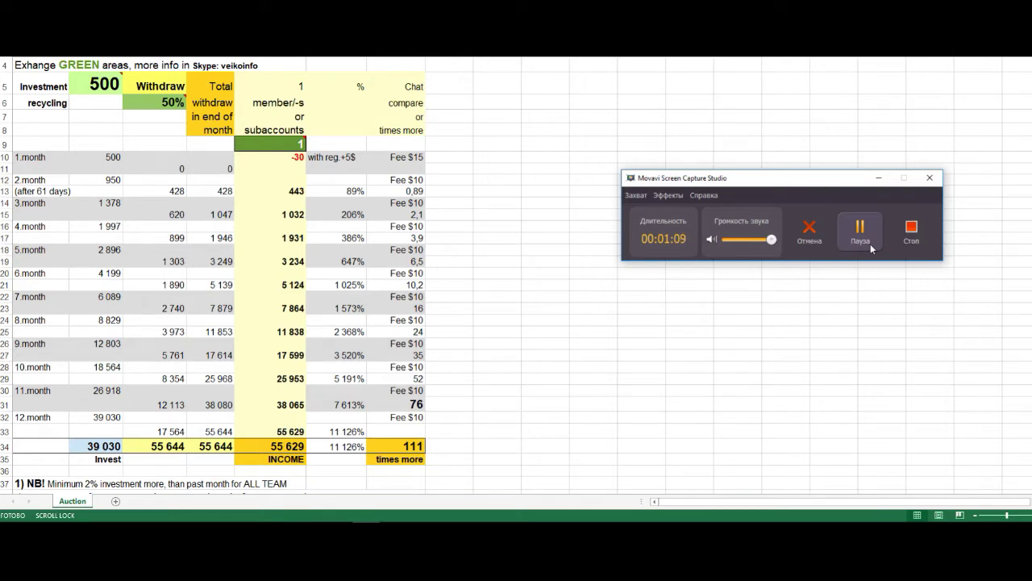
Enter the note "295 долларов" in cell I10, beside the first-month row.
left_click(109, 158)
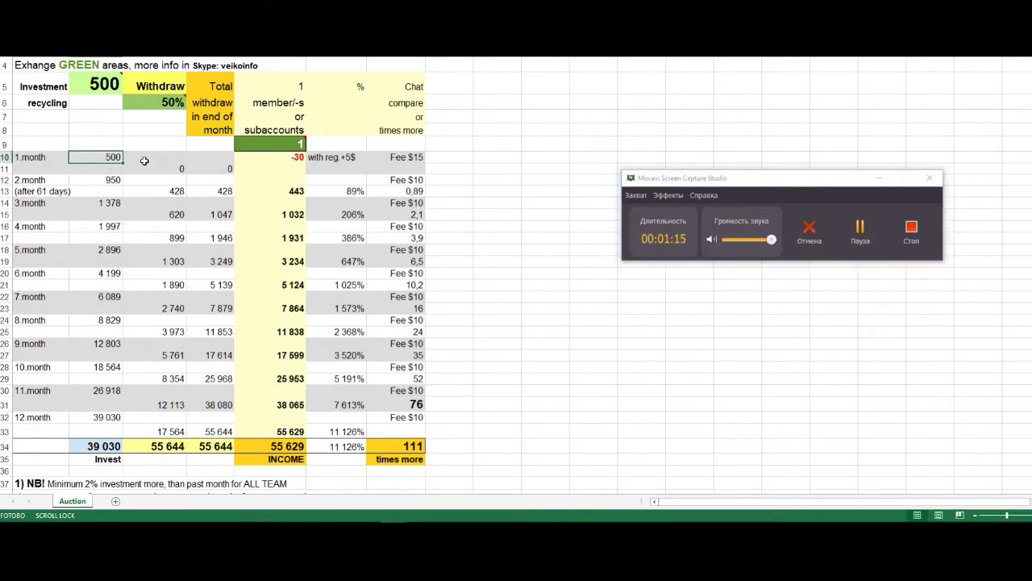
left_click(484, 156)
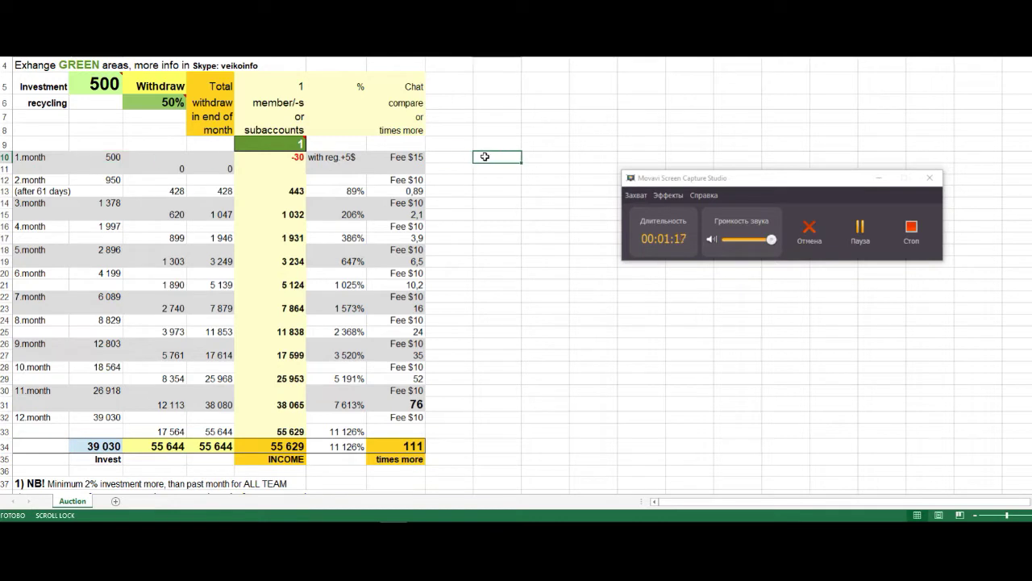
type("295")
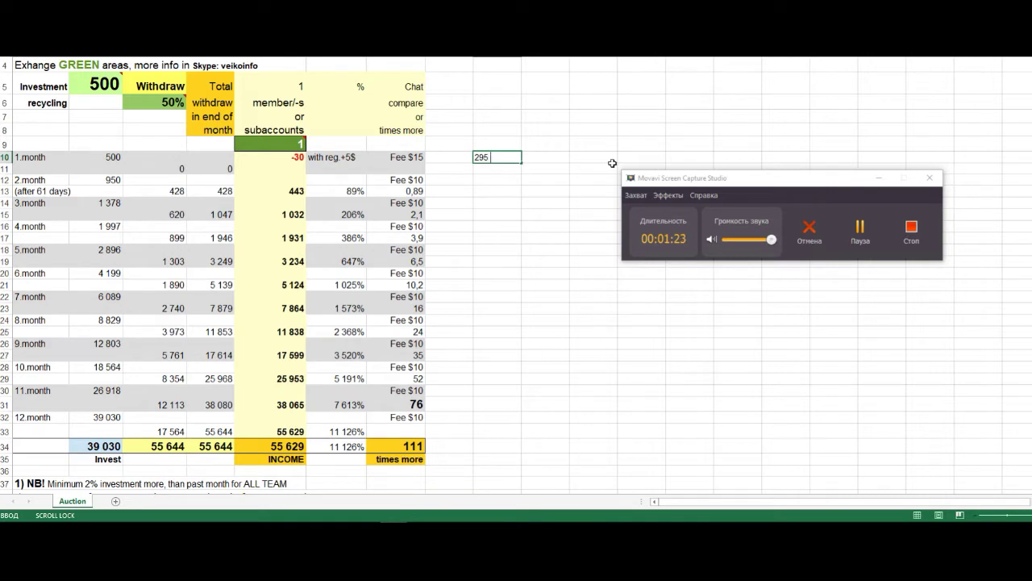
type(" допларова")
left_click(508, 218)
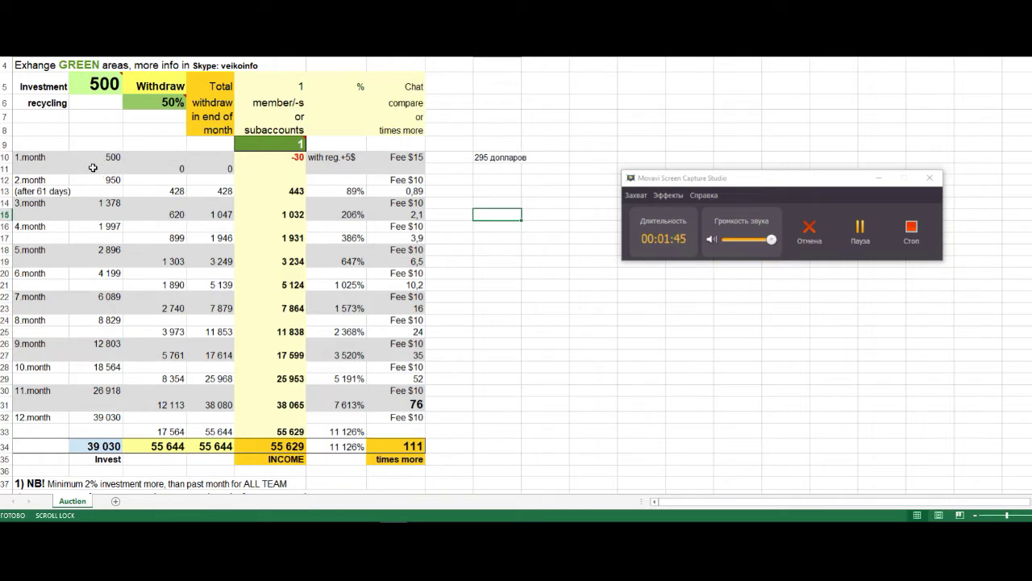
Examine the second-month row's 61-day remark, investment amount and withdrawal amount.
left_click(870, 245)
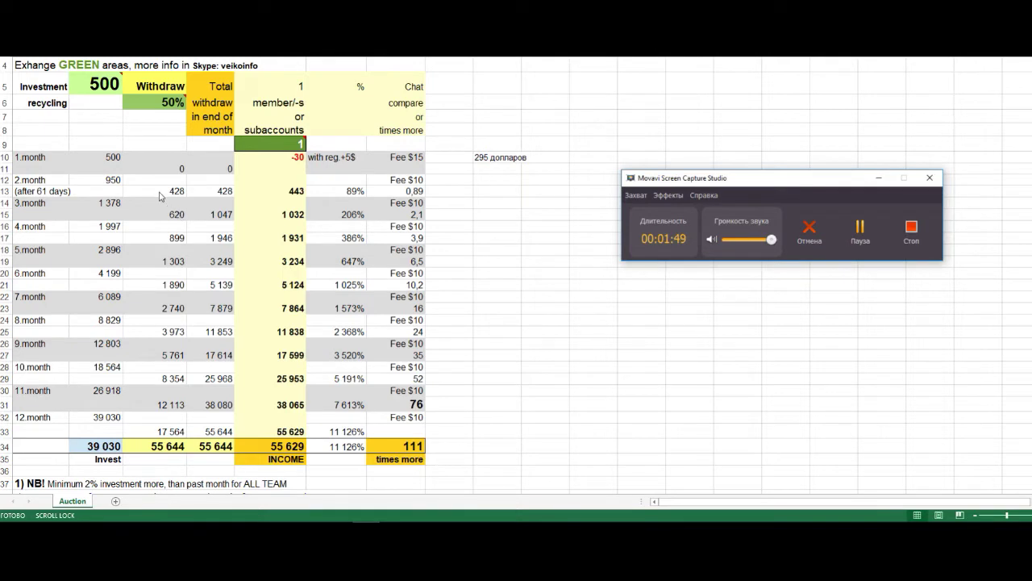
left_click(37, 186)
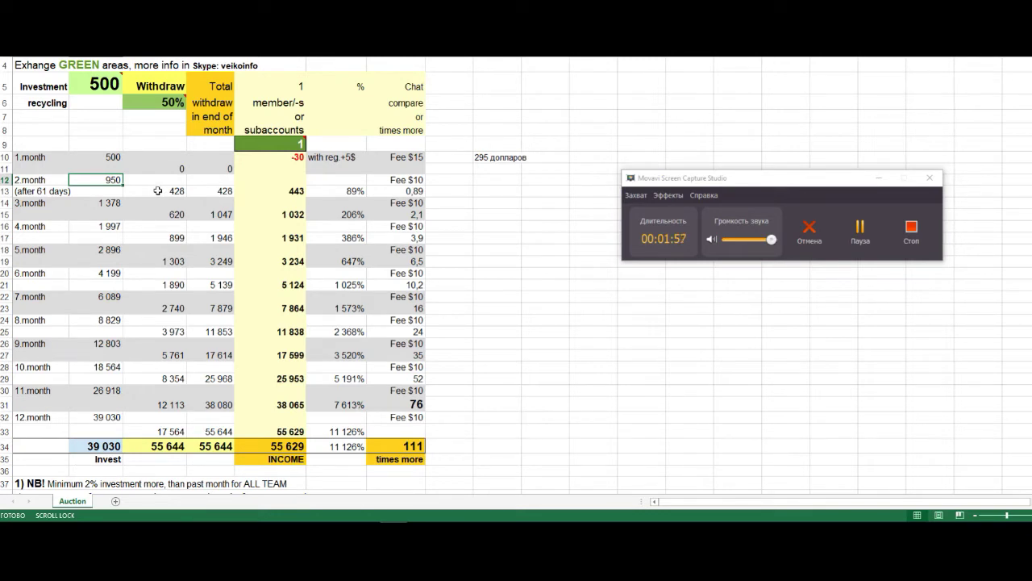
left_click(158, 191)
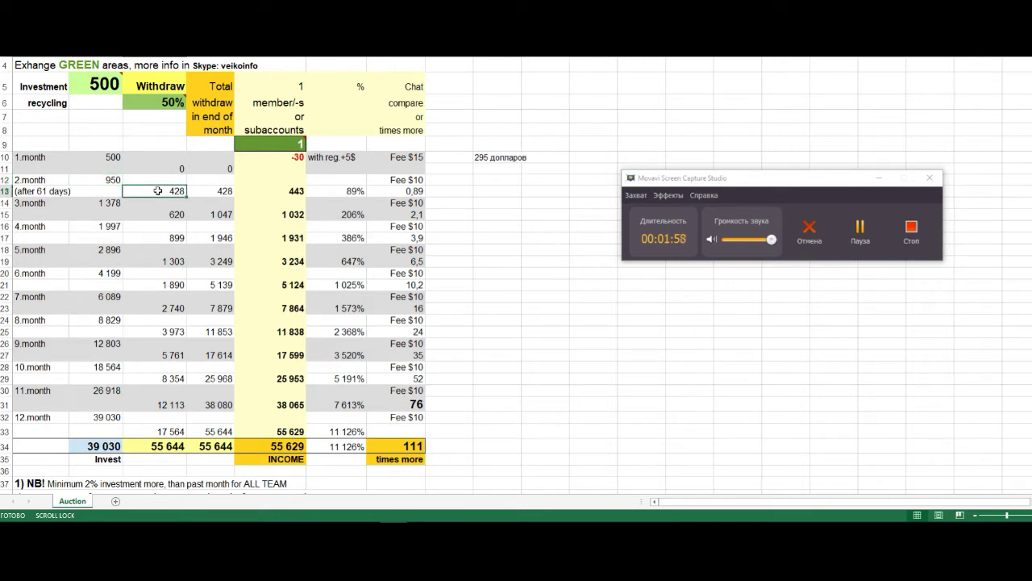
left_click(111, 180)
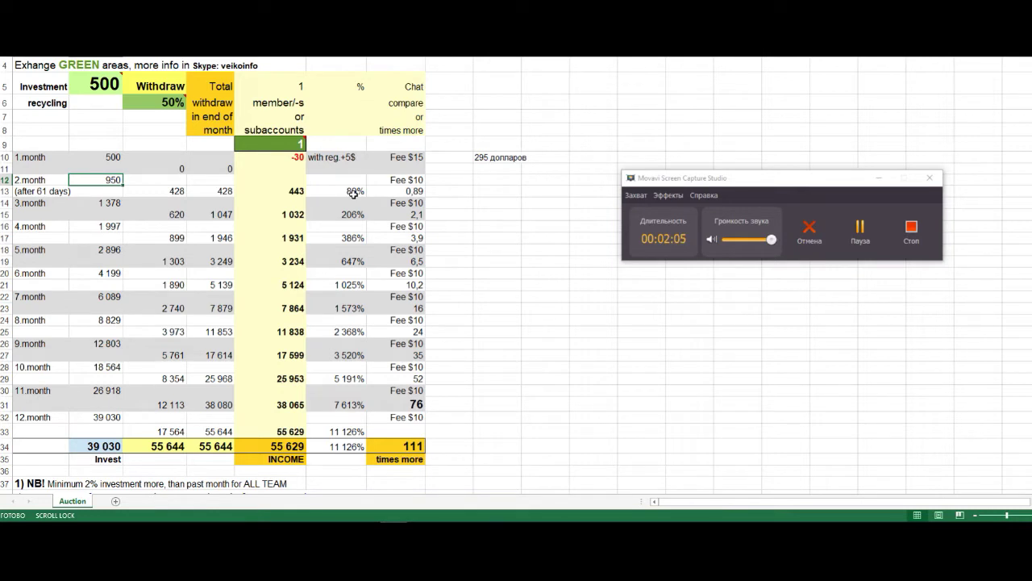
Examine the monthly fees in column G and the first month's negative balance with its registration surcharge.
left_click(412, 157)
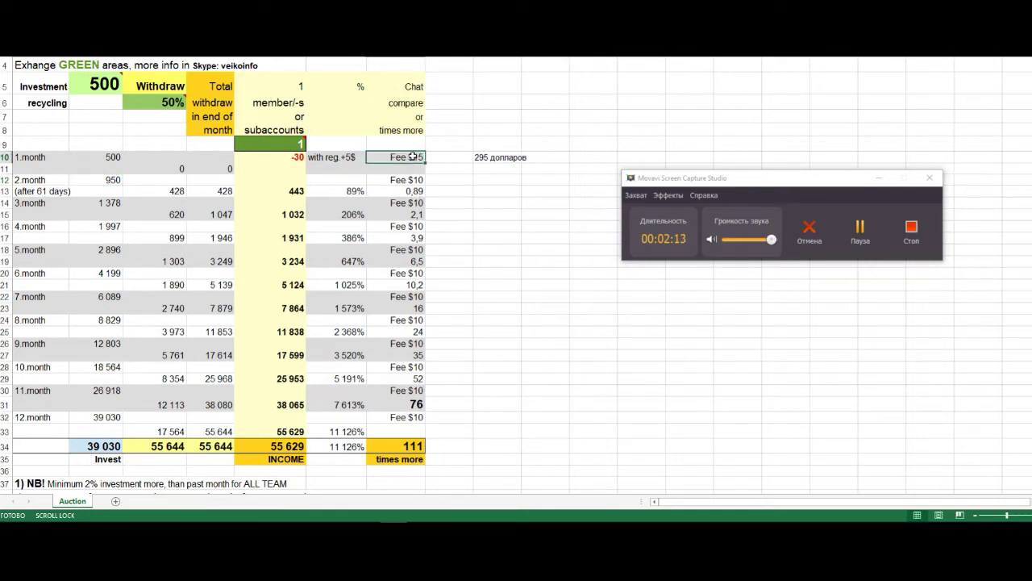
left_click(411, 181)
left_click(412, 202)
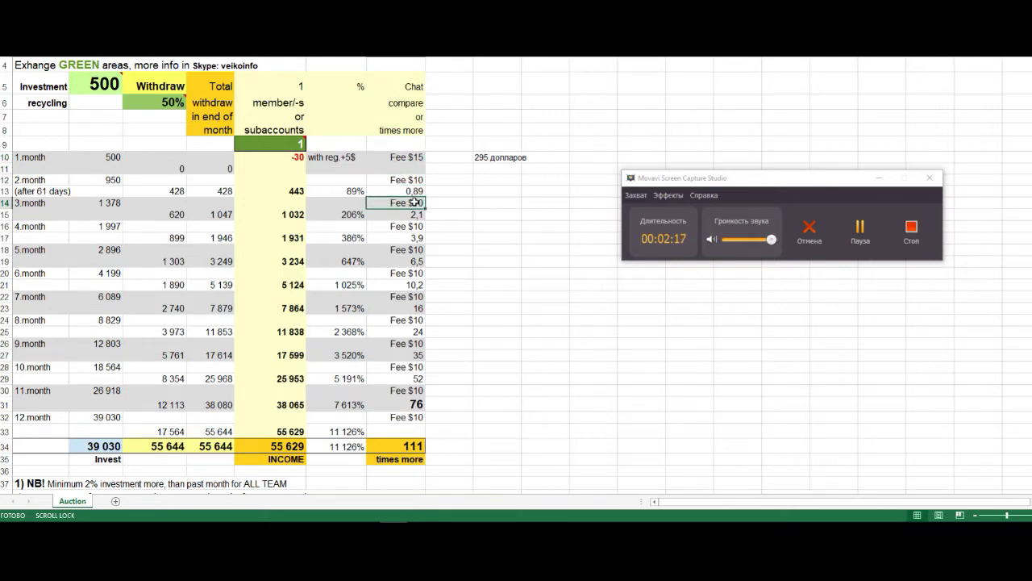
left_click(355, 159)
left_click(384, 157)
left_click(294, 157)
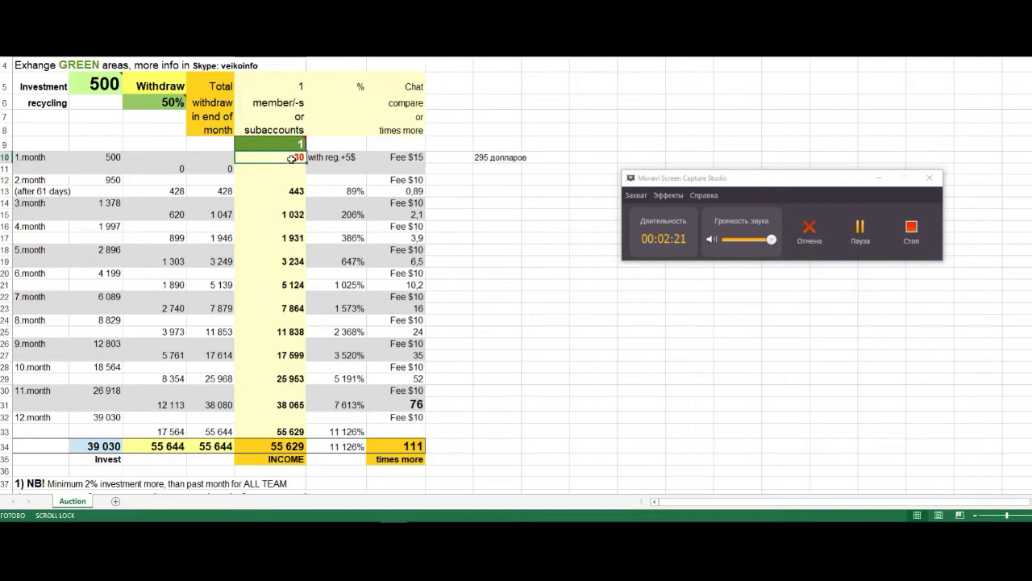
left_click(332, 148)
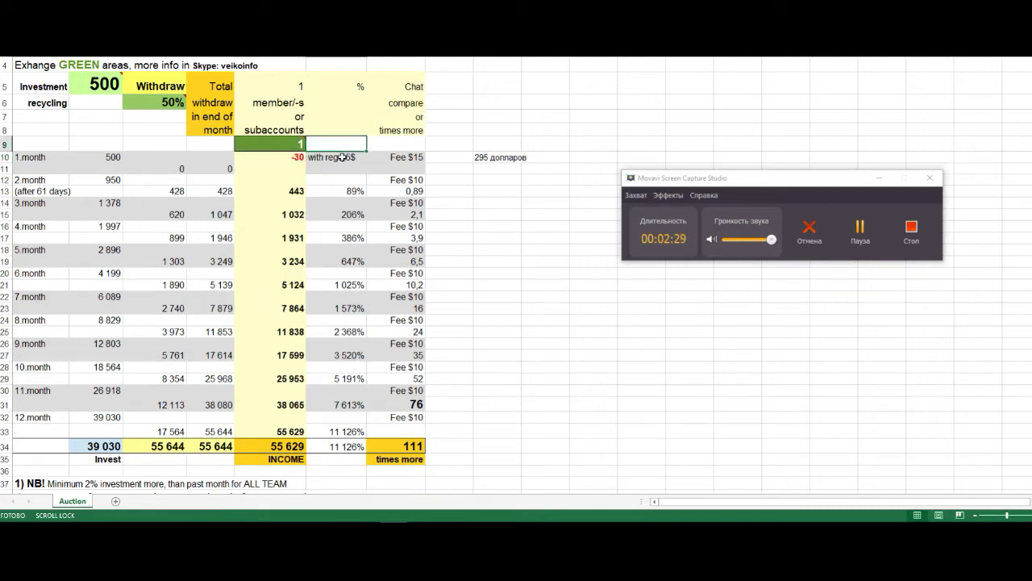
left_click(398, 158)
left_click(350, 159)
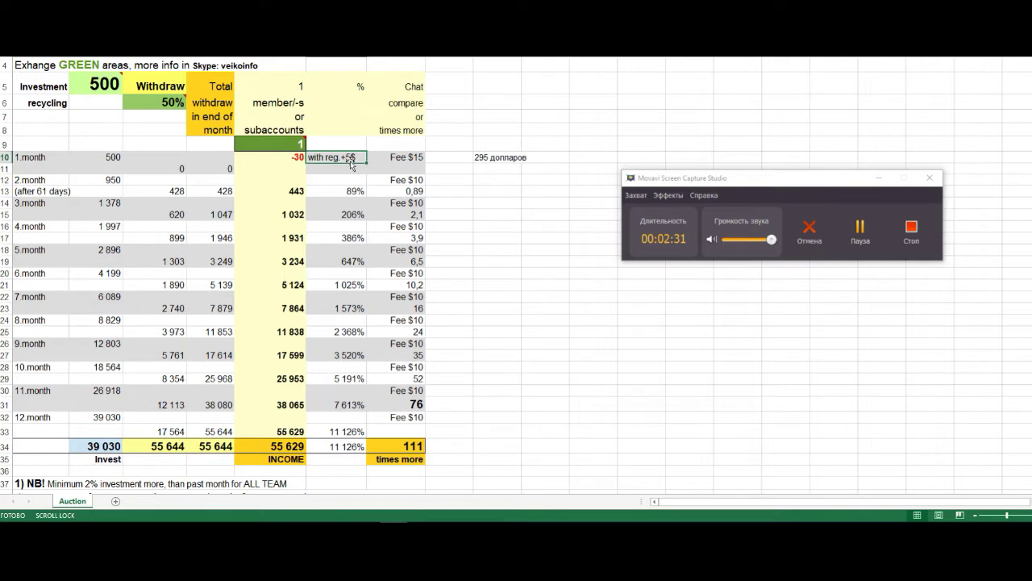
left_click(374, 143)
left_click_drag(331, 157, 380, 156)
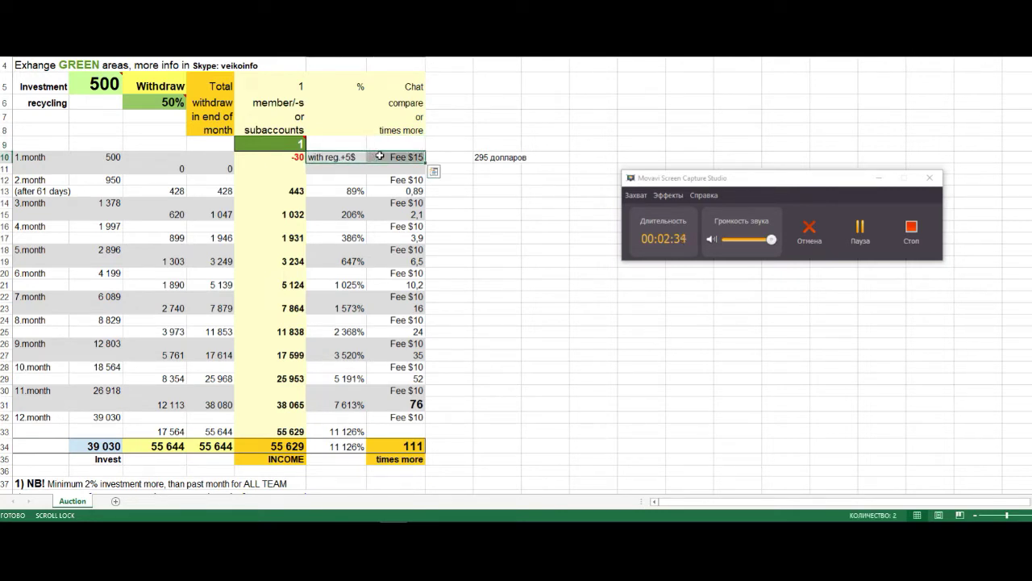
Compare the first-month and second-month investment amounts, including the 61-day remark under the second month.
left_click(114, 158)
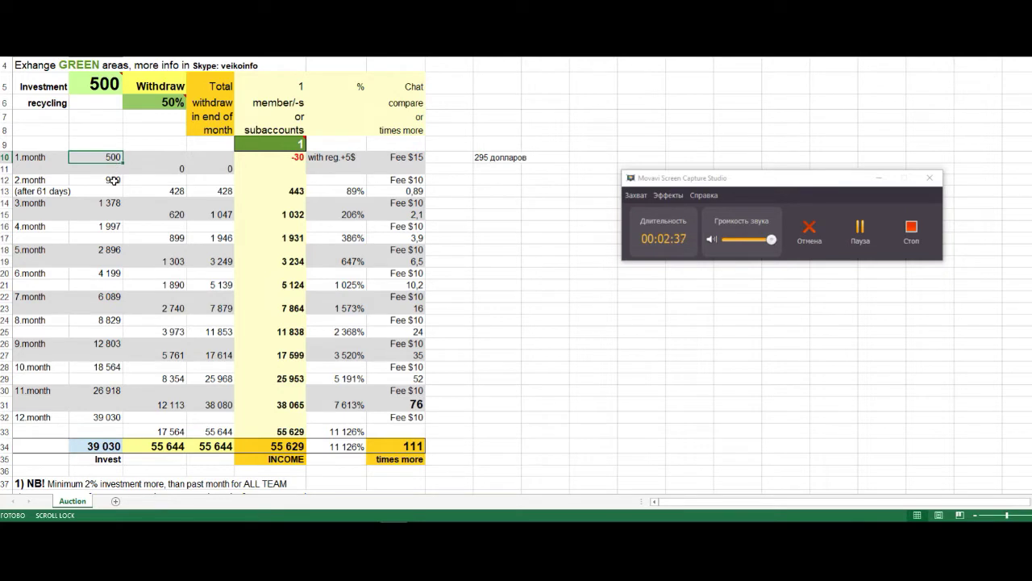
left_click(114, 181)
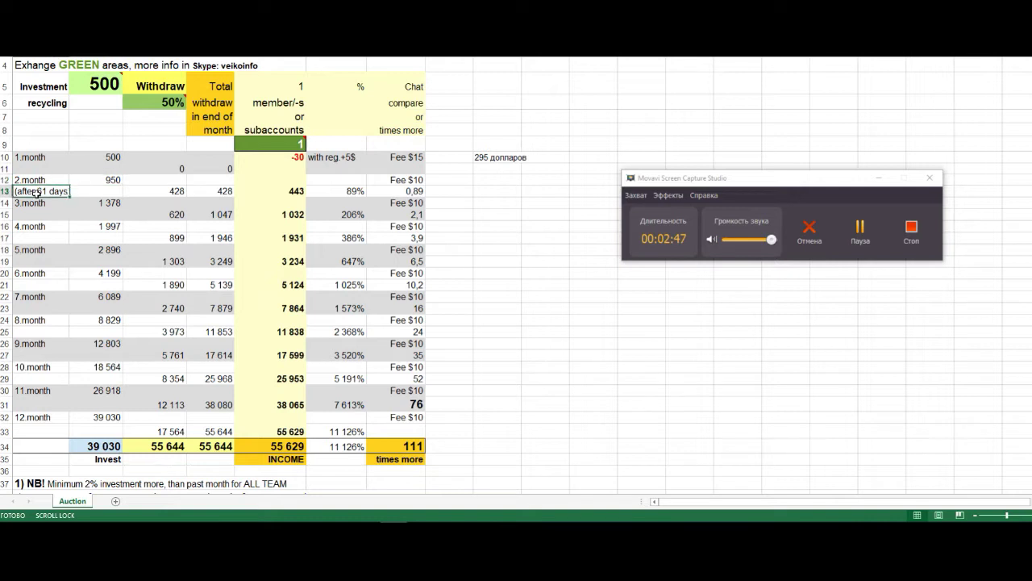
left_click(105, 159)
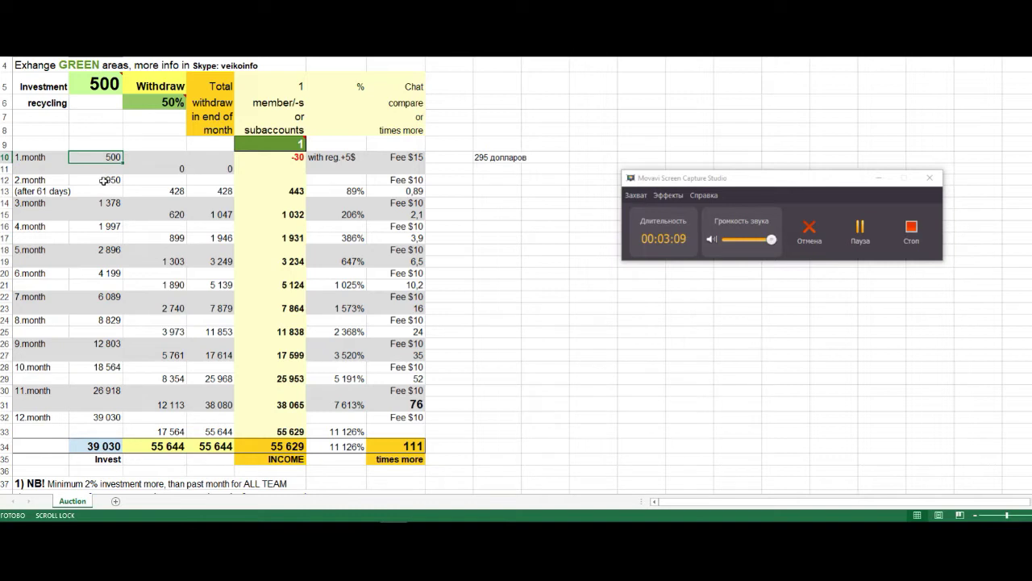
left_click(104, 181)
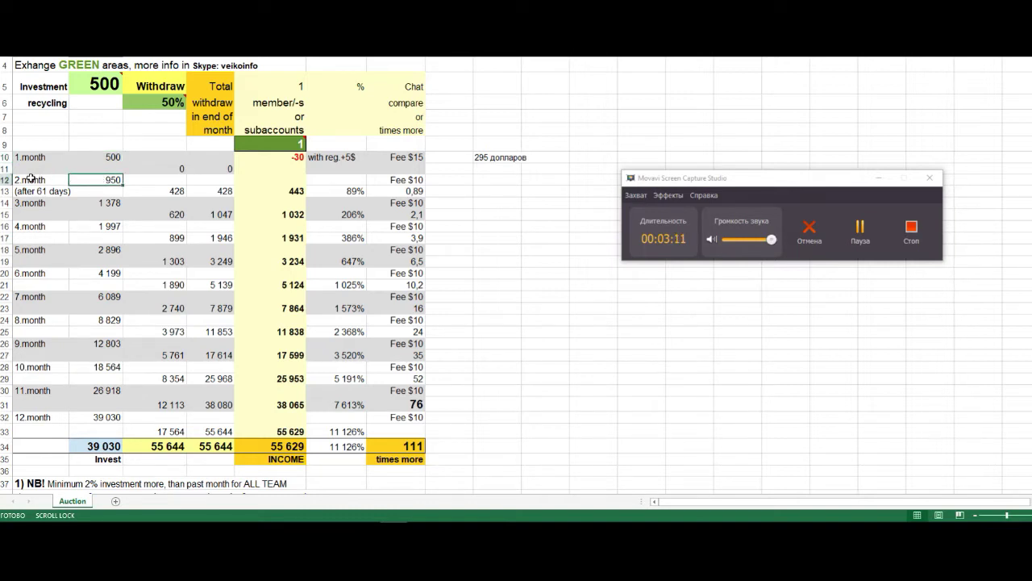
left_click_drag(30, 180, 90, 182)
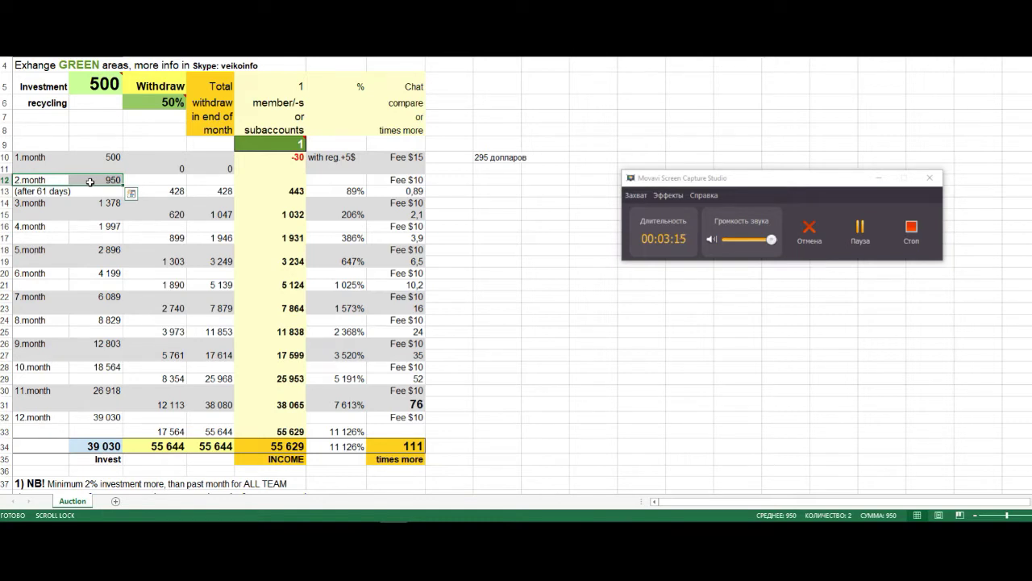
left_click(860, 230)
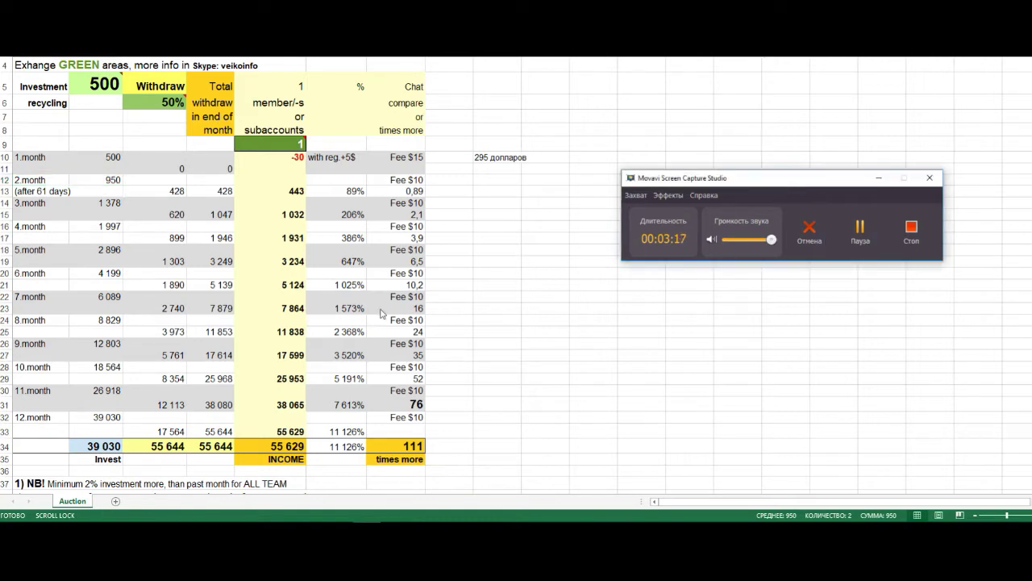
Enter the date note "14 июля 18" in cell J10, beside the dollar amount note.
left_click(544, 142)
left_click(542, 156)
type("14 июля")
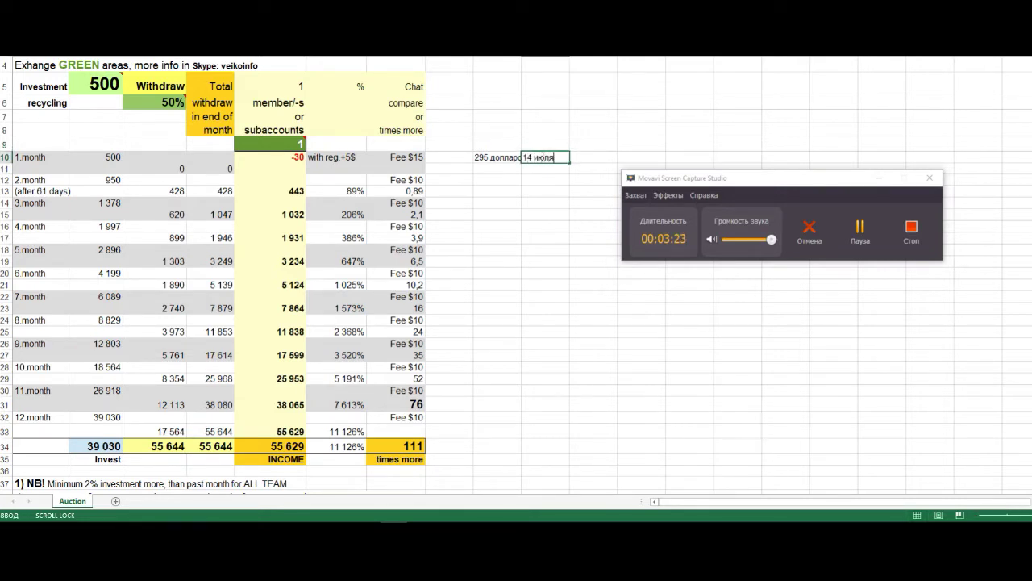
left_click(579, 129)
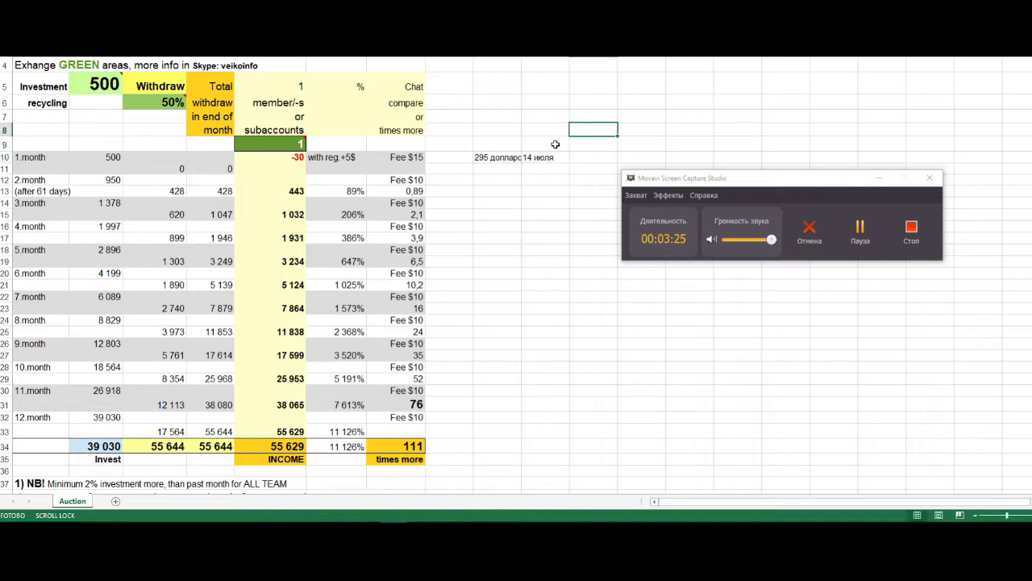
left_click(554, 156)
double_click(556, 156)
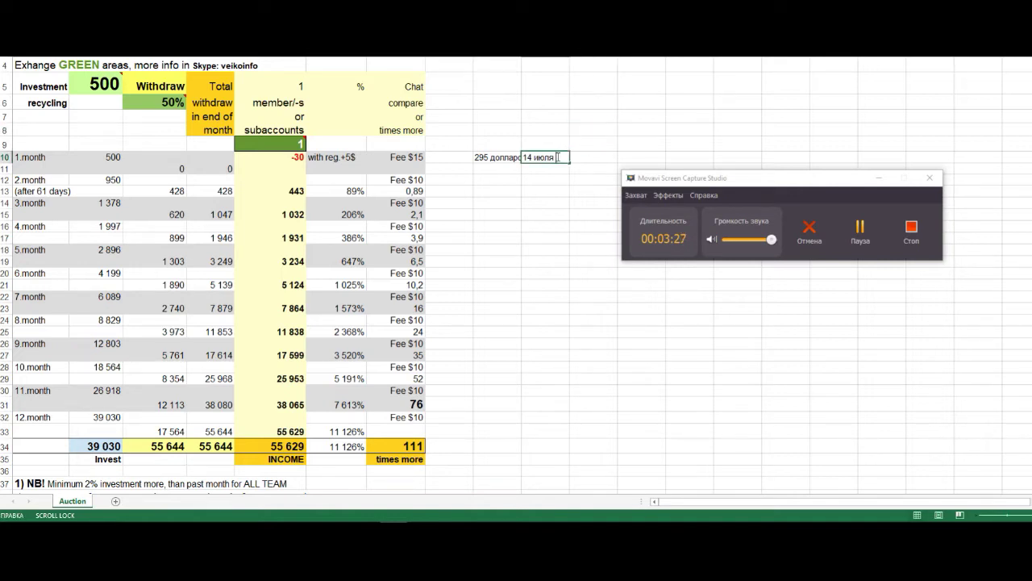
left_click(637, 111)
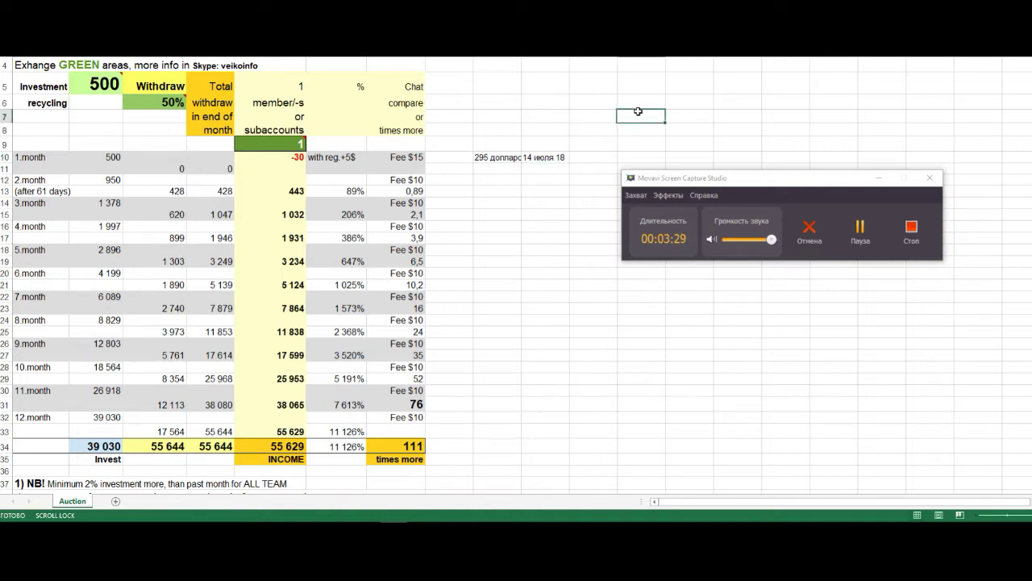
Widen column I so its dollar note fits, and save the workbook in its current ODS format.
left_click_drag(522, 50, 531, 50)
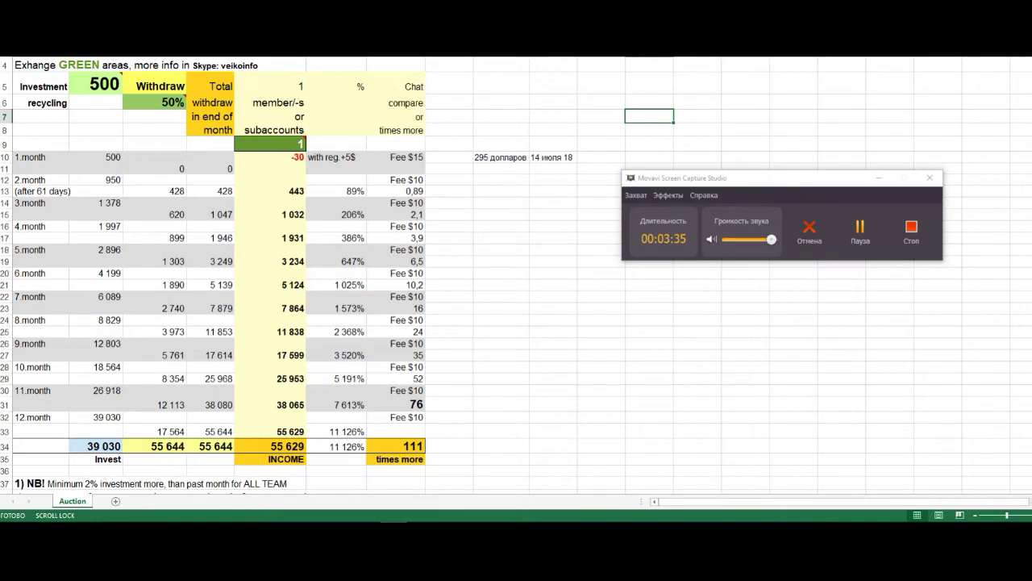
key("ctrl+s")
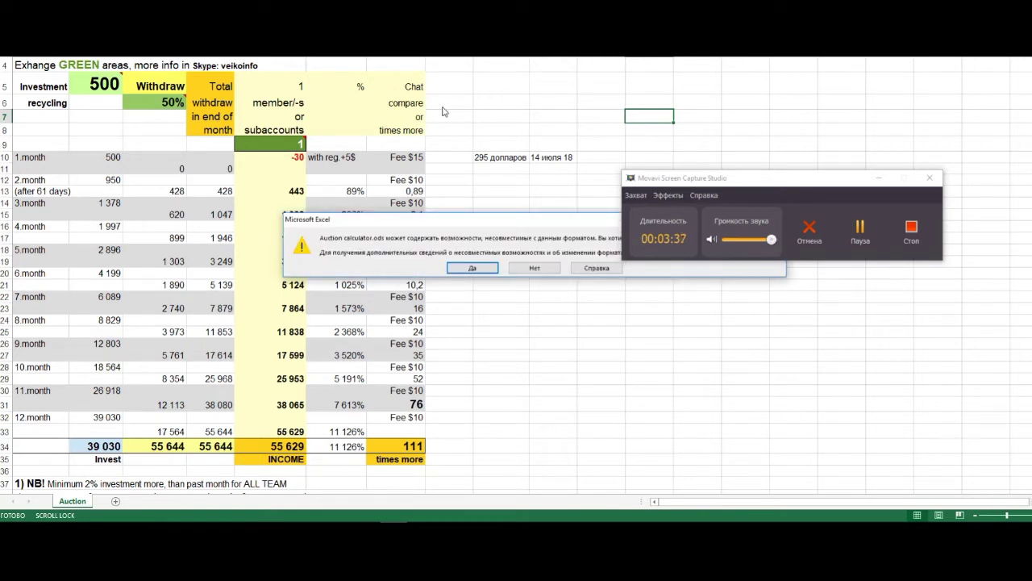
left_click(495, 269)
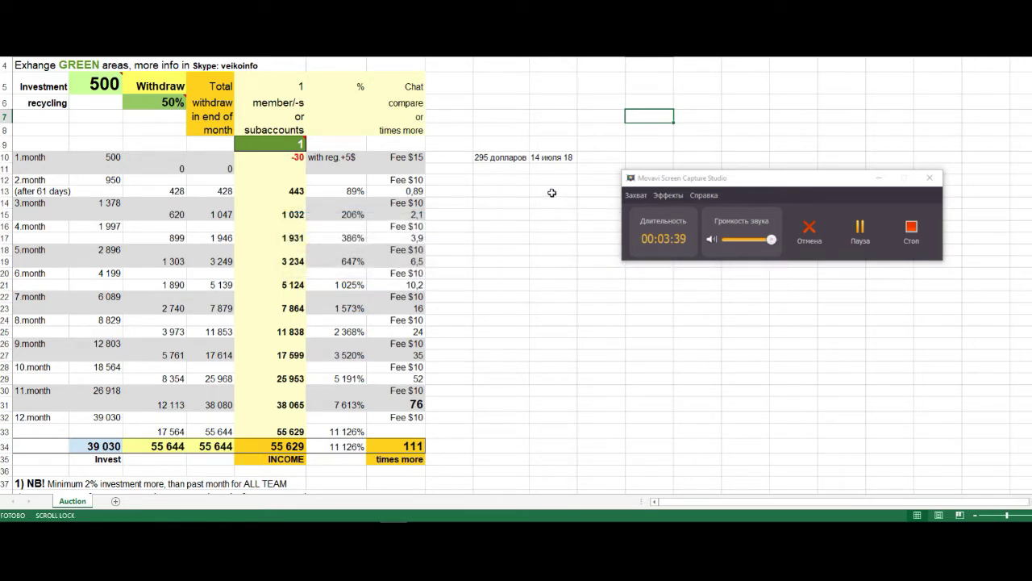
Examine the first-month amount and date notes, and the second-month row's withdrawal and total withdrawal after 61 days.
left_click_drag(507, 157, 564, 158)
left_click(519, 171)
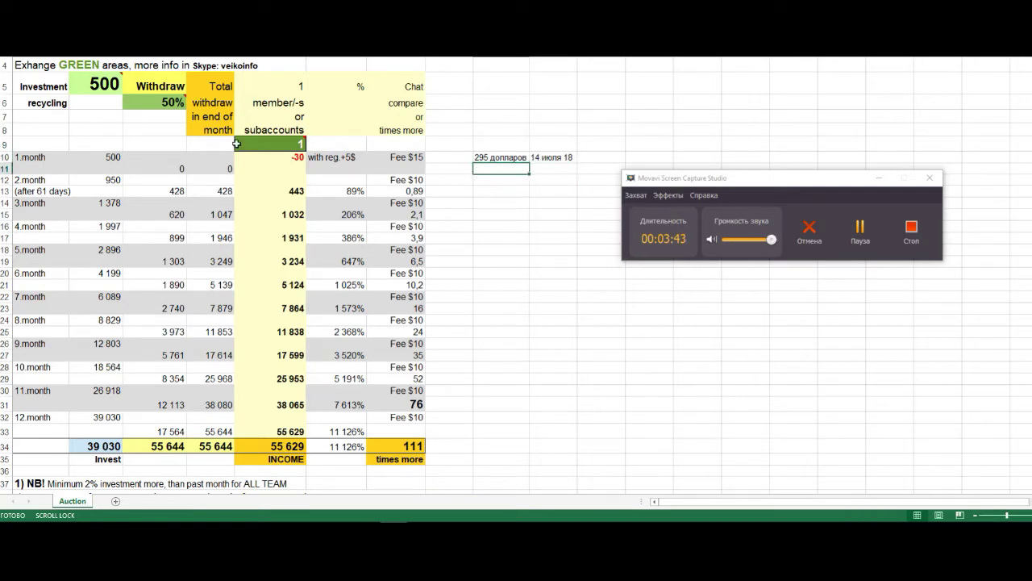
left_click(41, 191)
left_click_drag(41, 191, 389, 194)
left_click(196, 177)
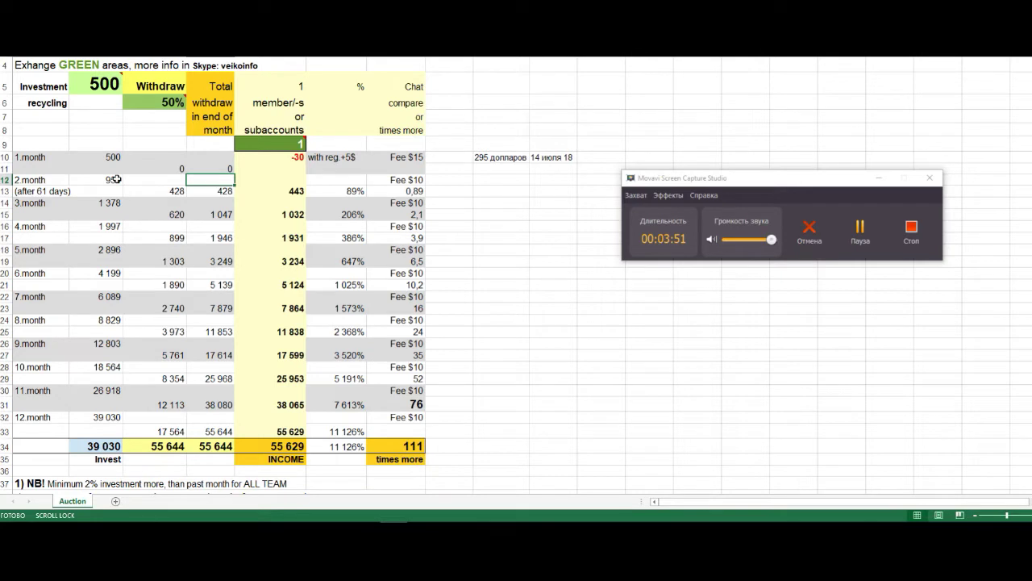
left_click(160, 191)
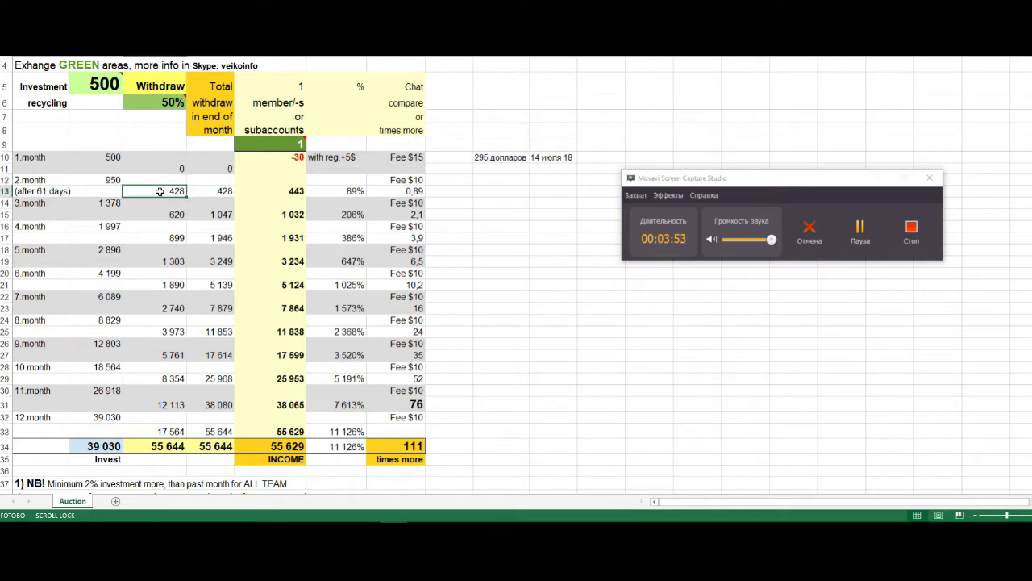
left_click(217, 194)
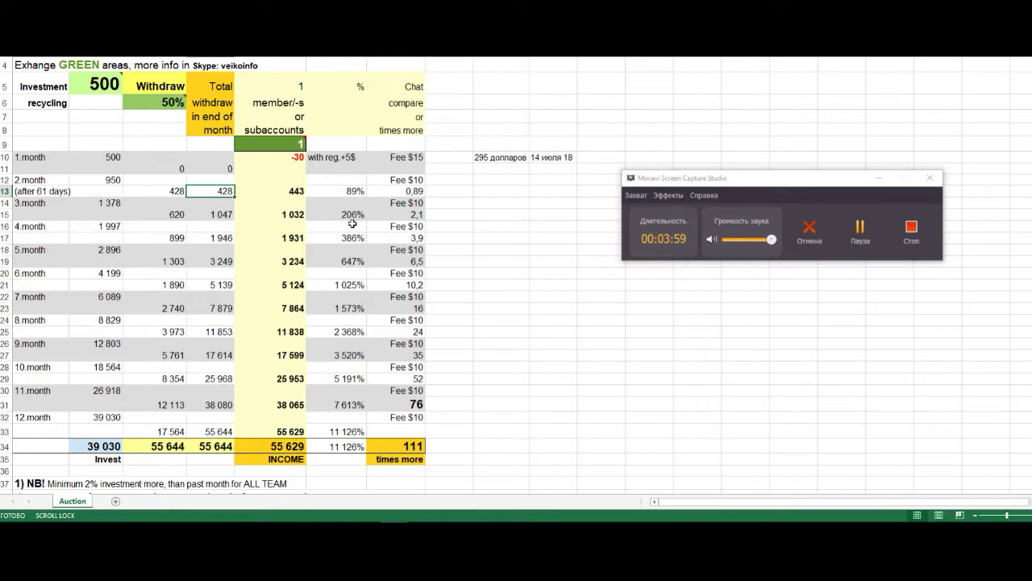
scroll(322, 236, "up", 1)
scroll(322, 239, "down", 2)
scroll(322, 239, "up", 1)
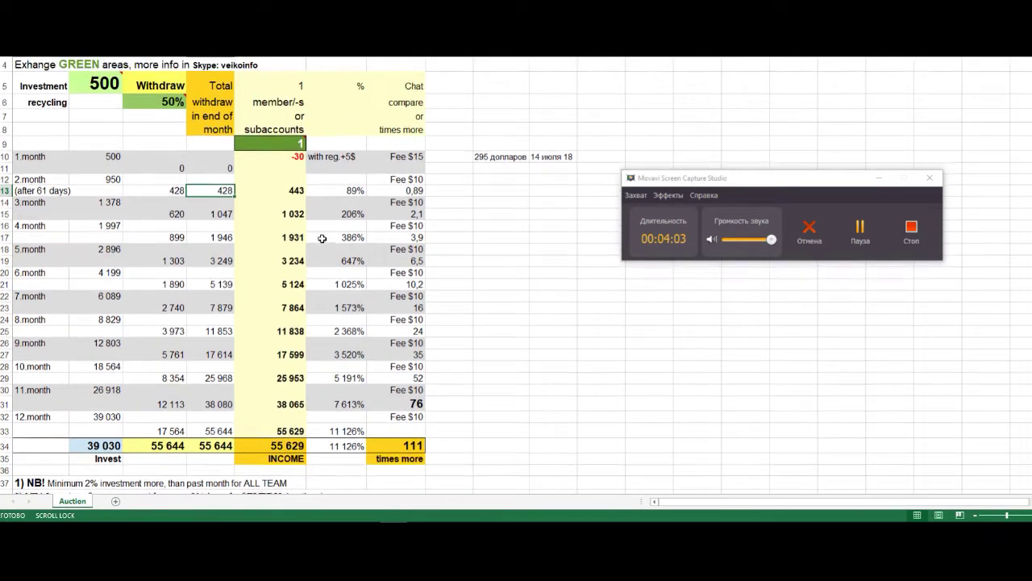
Try setting the number of members or subaccounts in cell E9 to 2, and undo the change.
left_click(277, 86)
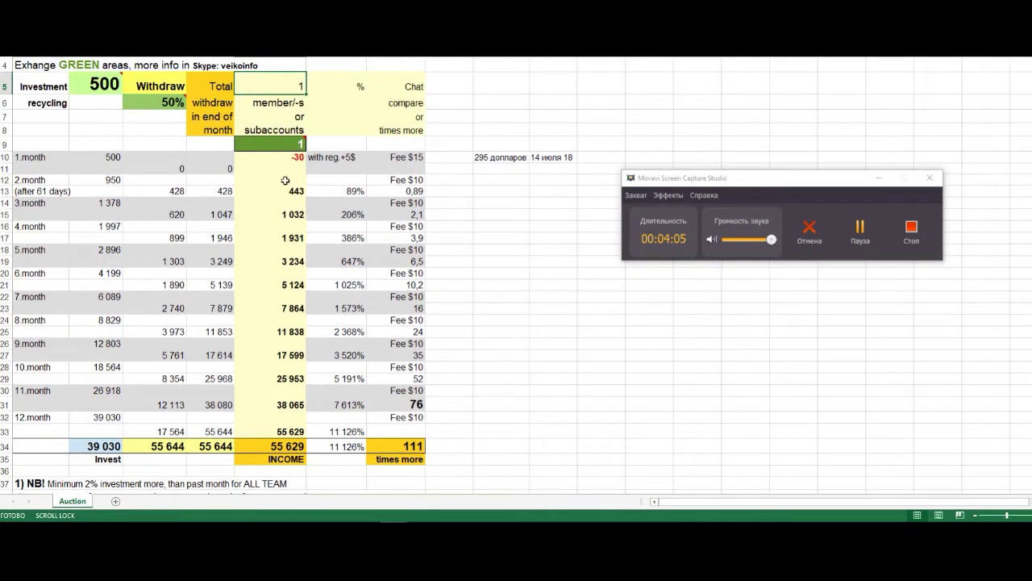
scroll(288, 173, "down", 1)
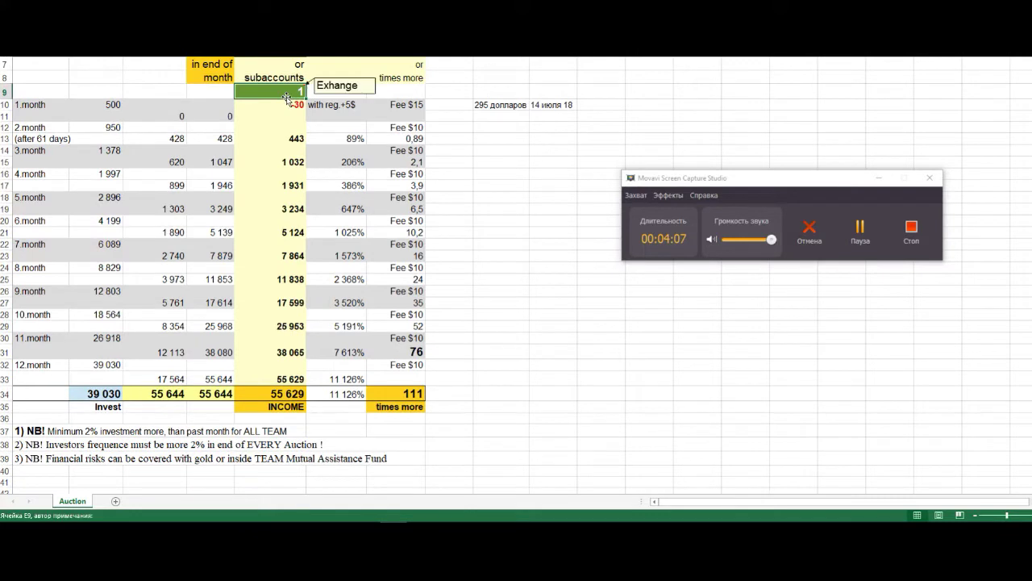
mouse_move(293, 93)
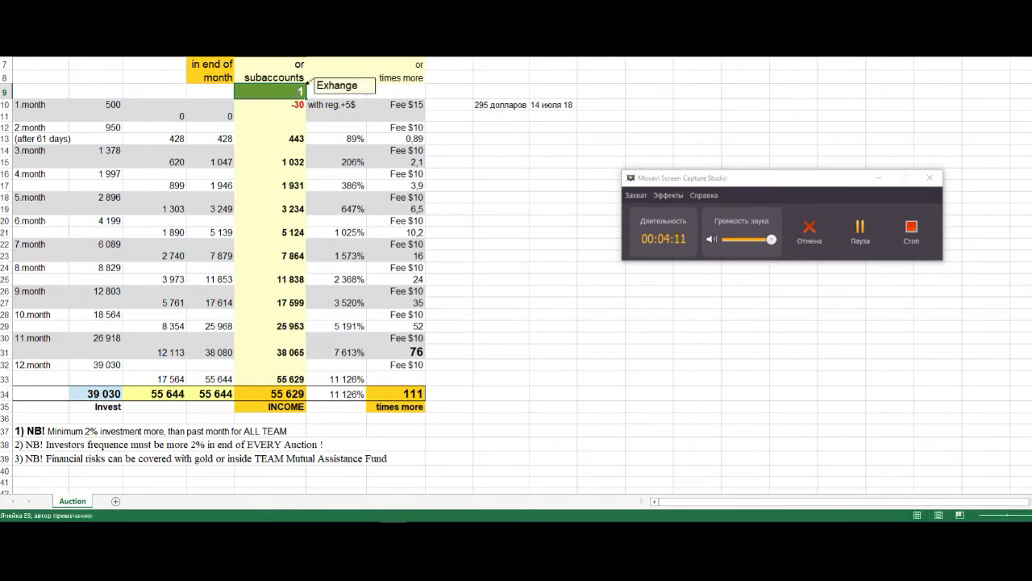
key("F2")
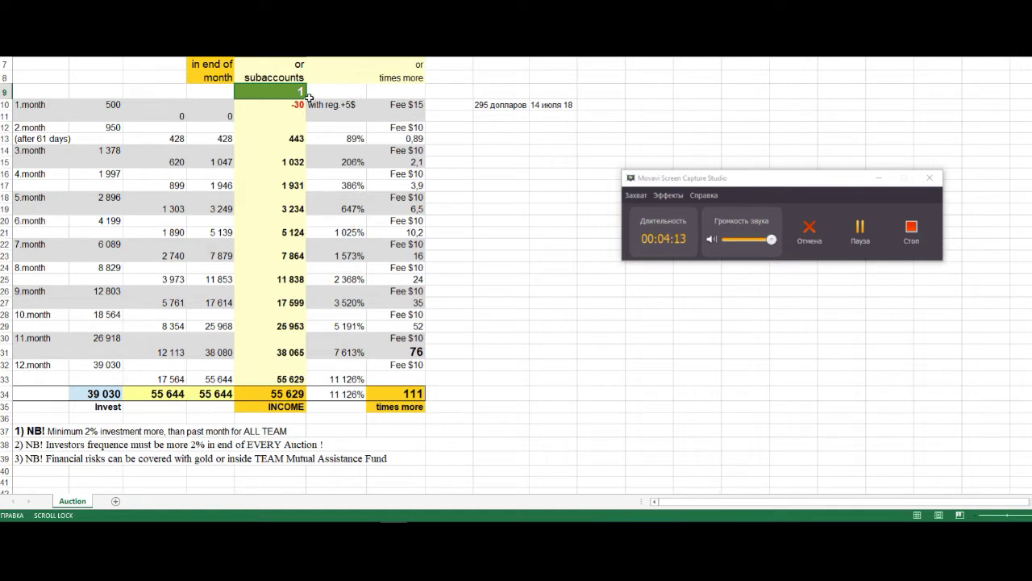
key("BackSpace")
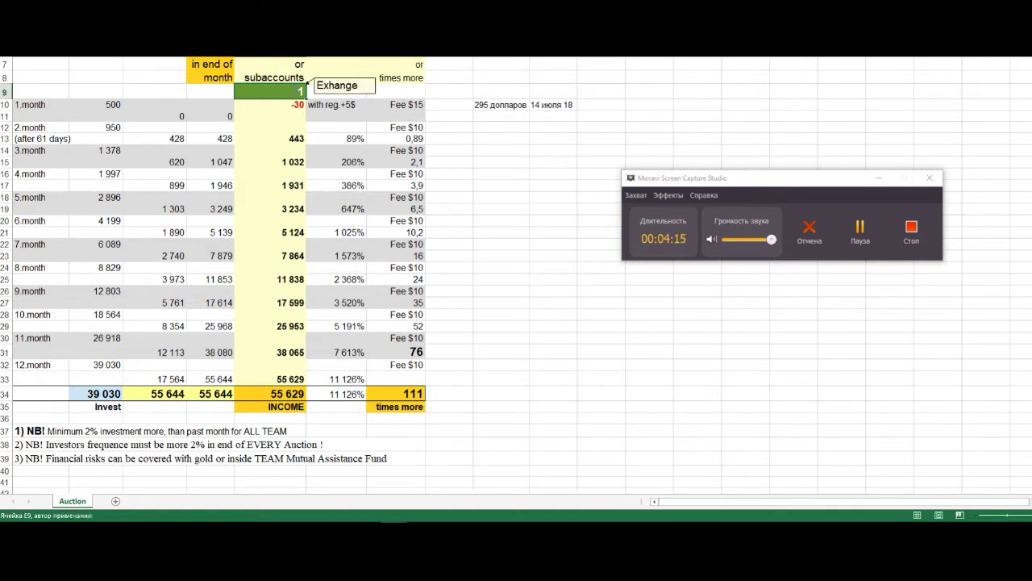
type("2")
left_click(435, 150)
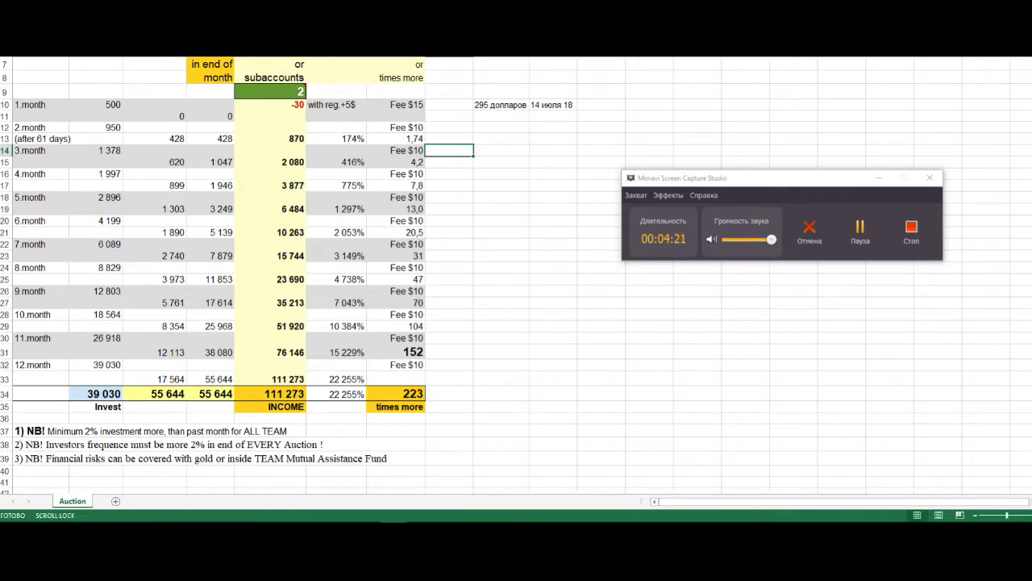
key("ctrl+z")
left_click(439, 196)
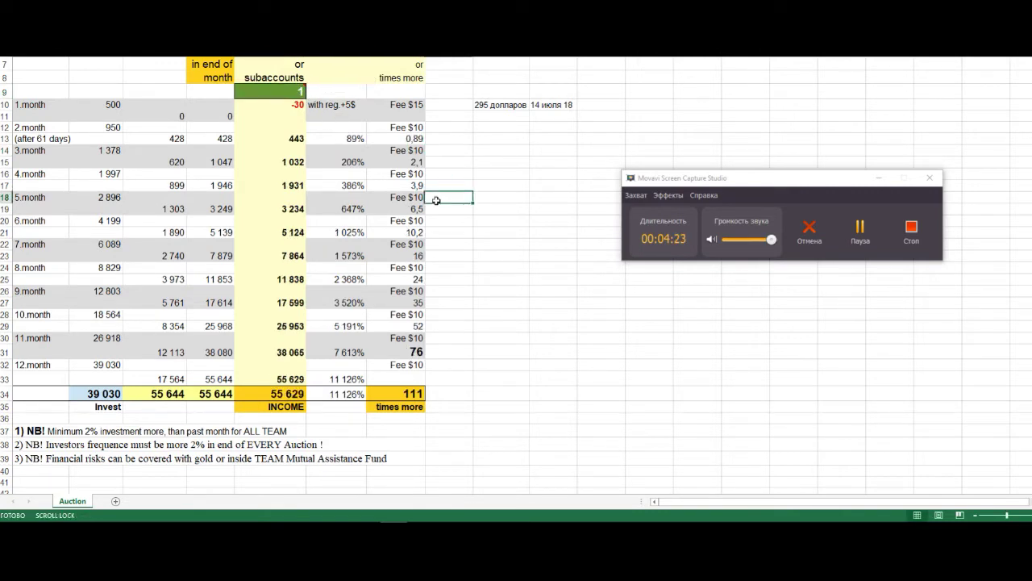
Compare the income with 2 members or subaccounts in cell E9, and restore the count to 1.
left_click(297, 91)
double_click(298, 91)
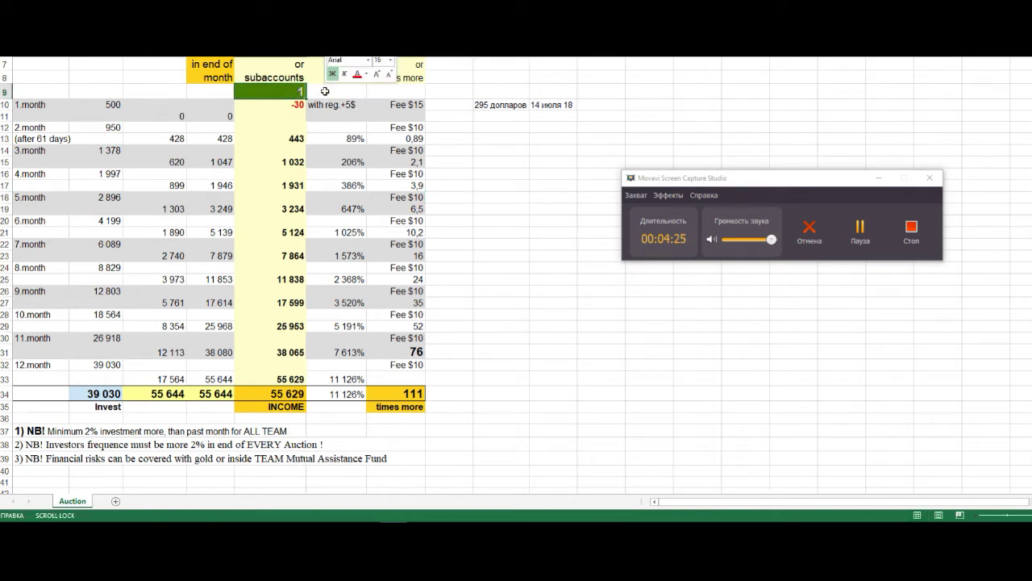
key("BackSpace")
type("2")
left_click(449, 162)
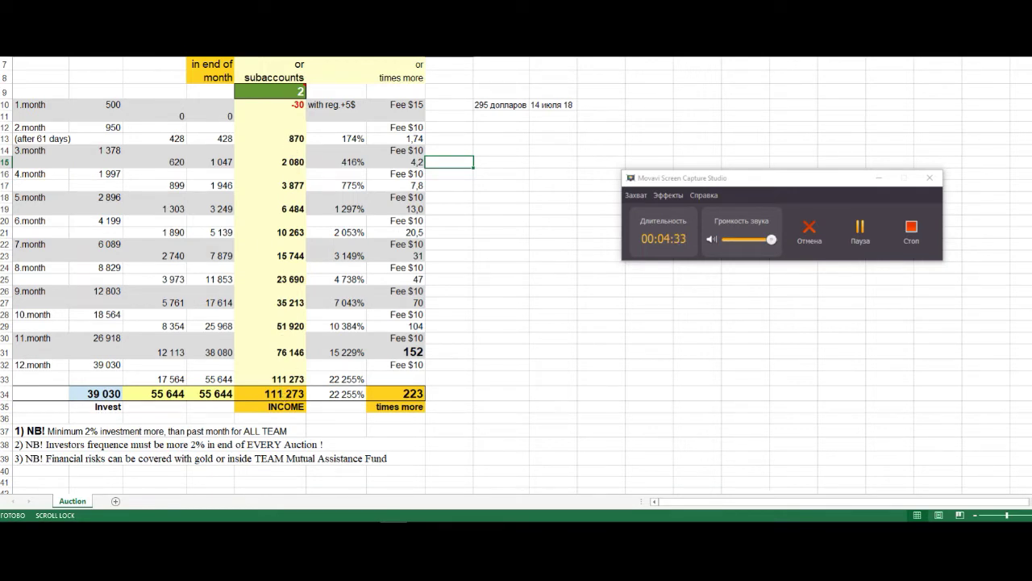
left_click(270, 91)
type("1")
key("Return")
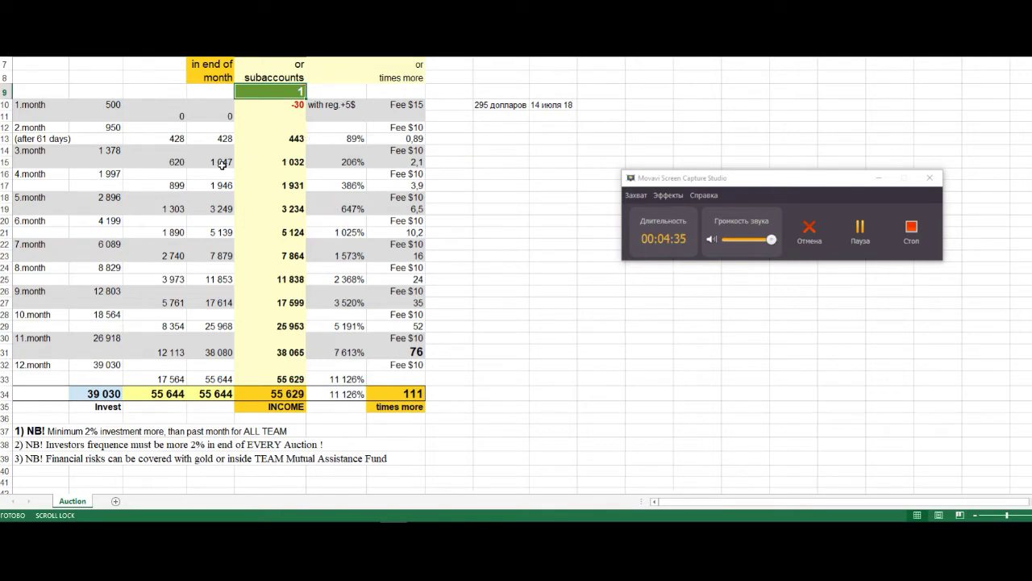
Examine the first-month investment against the second-month withdrawal and its profit percentage in column F.
left_click(111, 106)
left_click(216, 151)
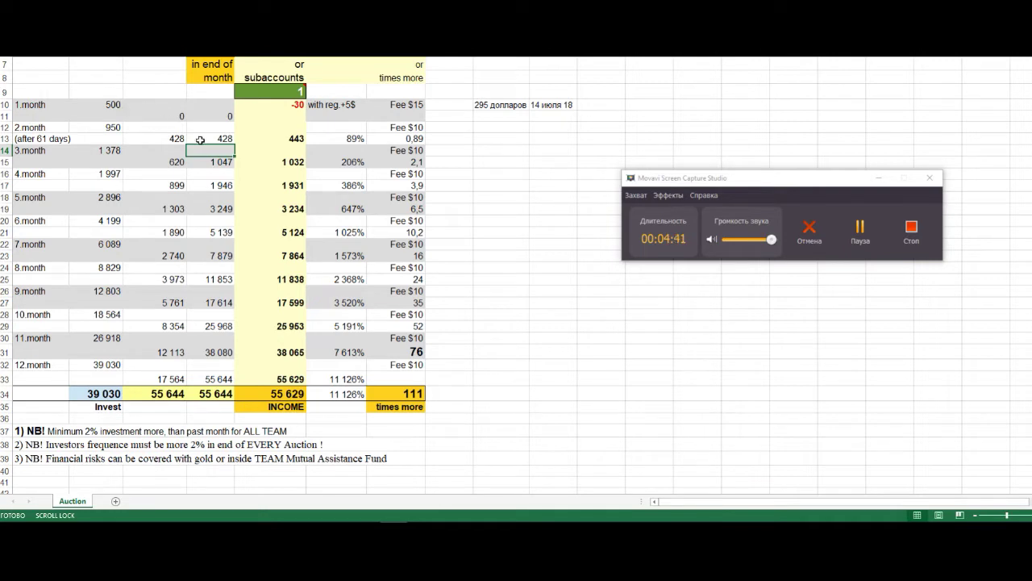
left_click(173, 138)
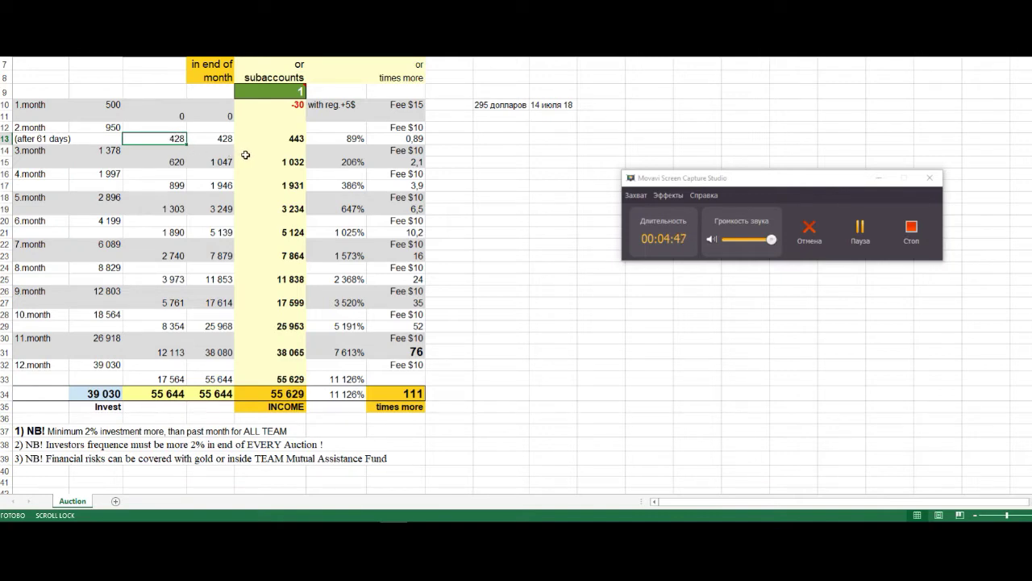
scroll(342, 203, "up", 2)
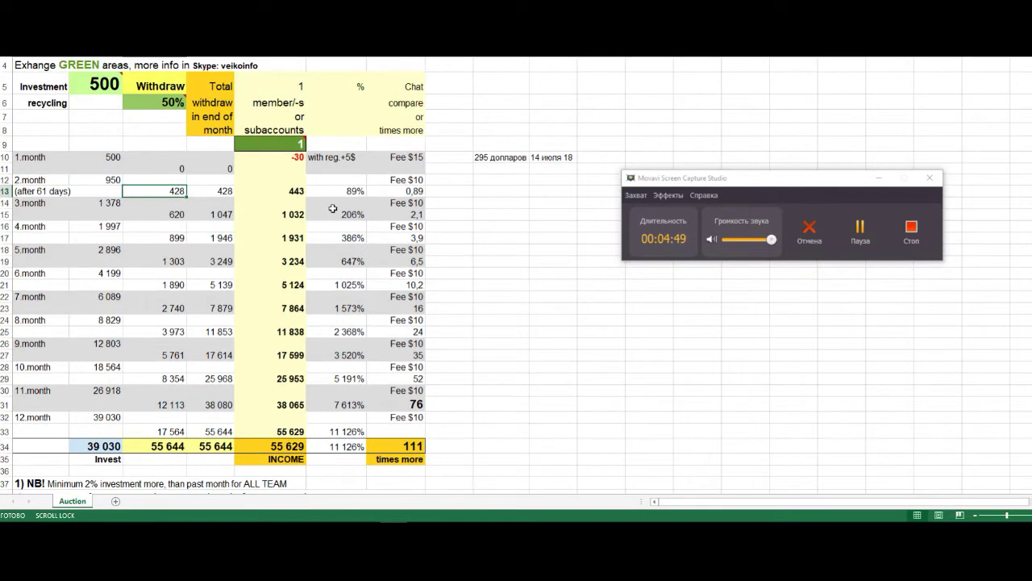
scroll(332, 208, "down", 2)
left_click(337, 138)
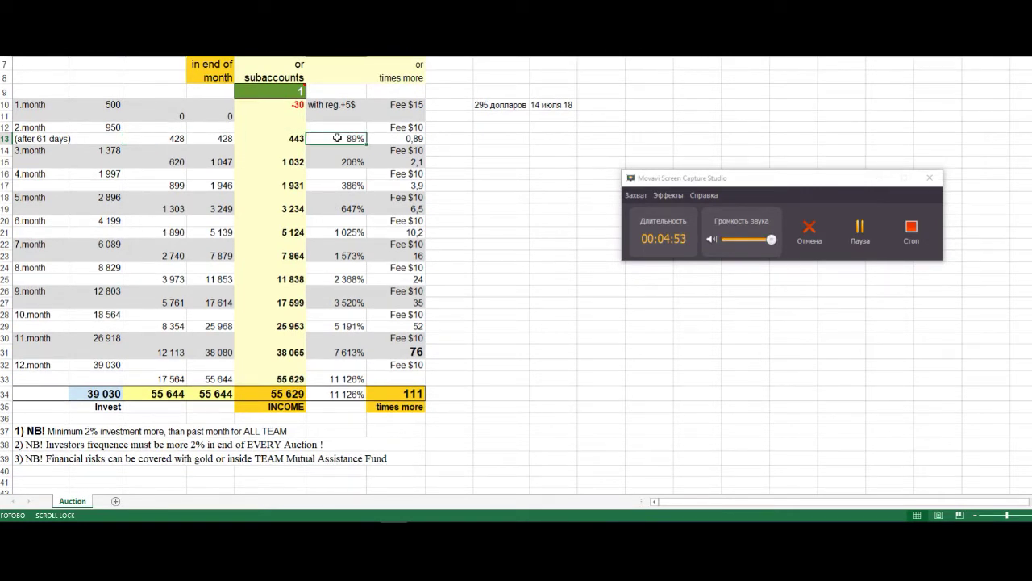
left_click(363, 126)
left_click(353, 139)
left_click(474, 171)
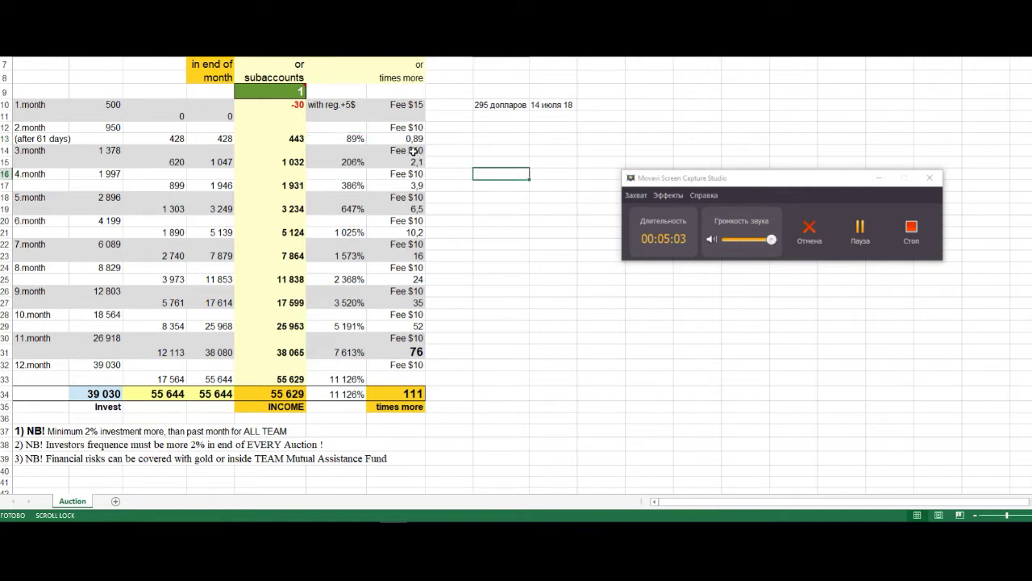
Examine the third month's fee and investment, and compare its total withdrawal with the first-month investment.
left_click(413, 150)
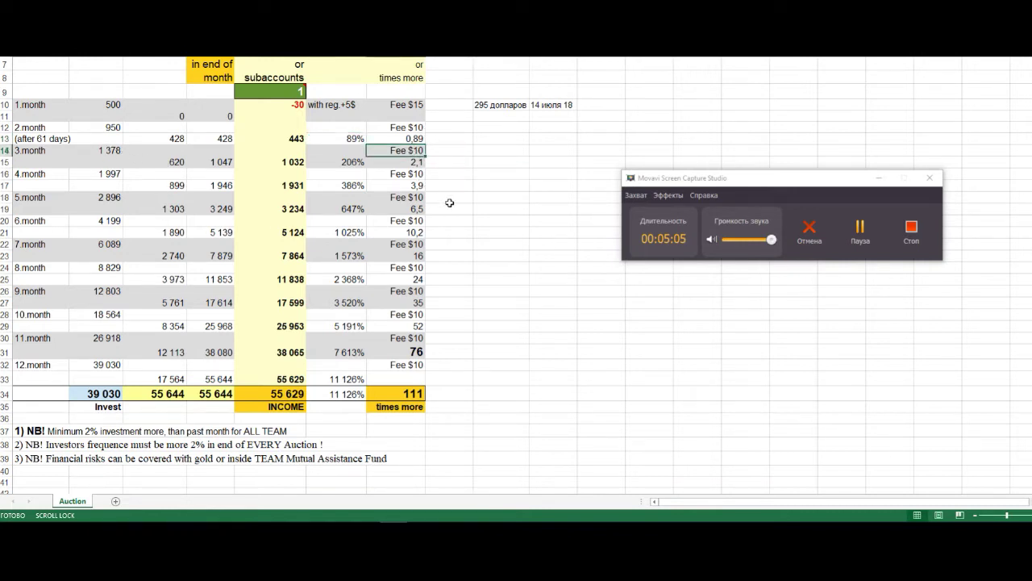
left_click(117, 151)
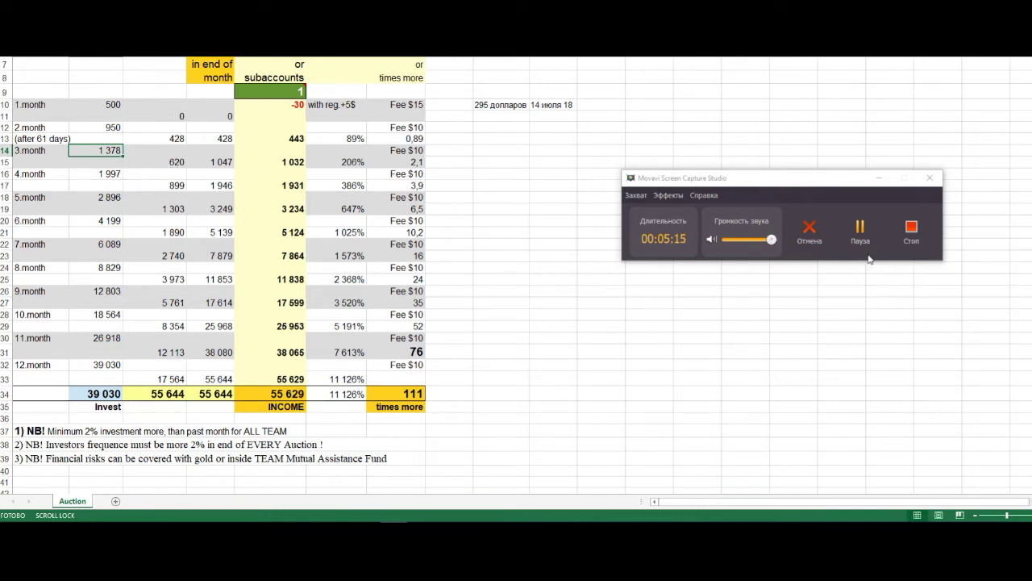
left_click(861, 230)
scroll(218, 184, "up", 1)
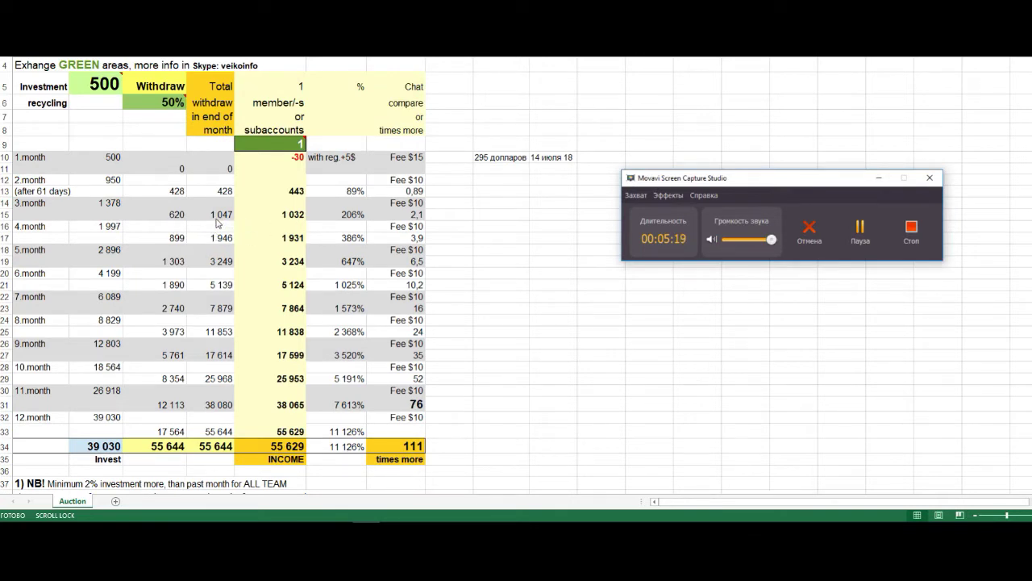
key("alt+Tab")
left_click(222, 215)
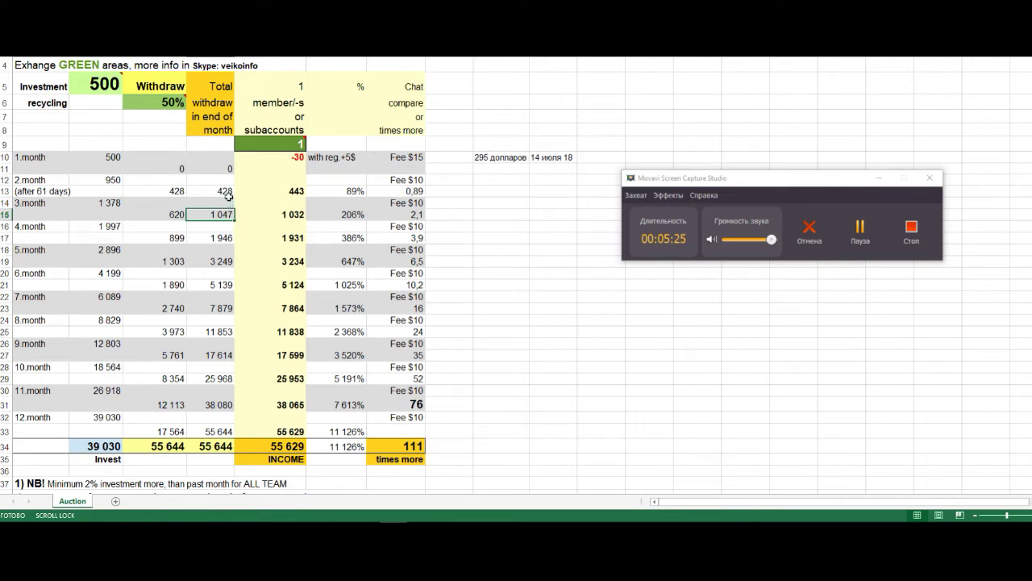
left_click_drag(36, 184, 216, 216)
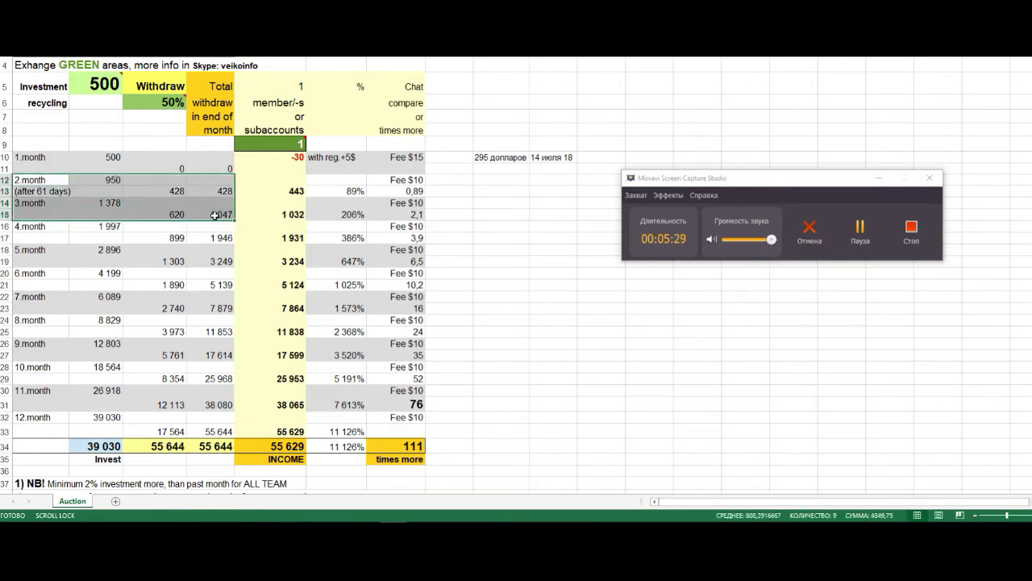
left_click(228, 217)
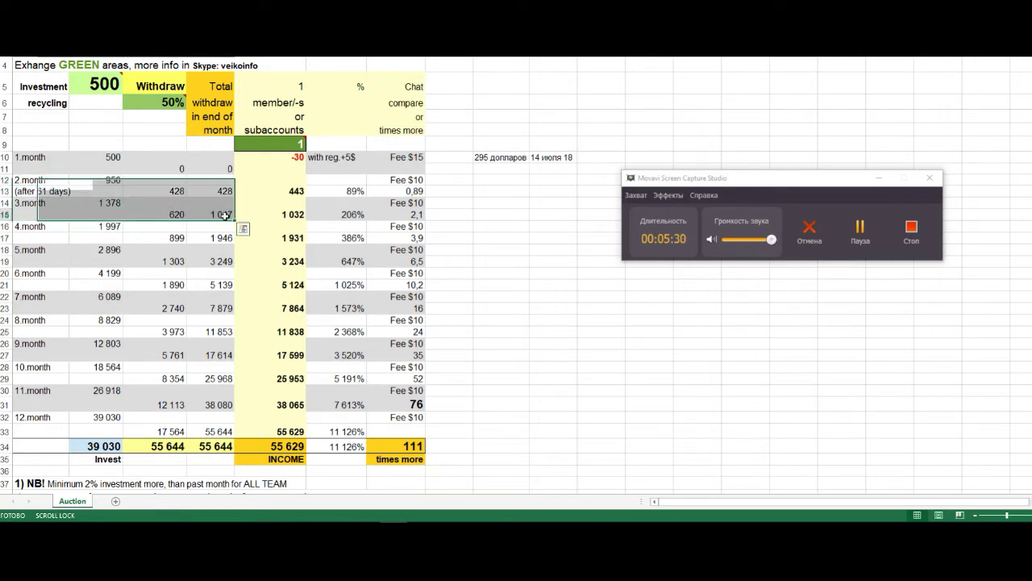
left_click(119, 158)
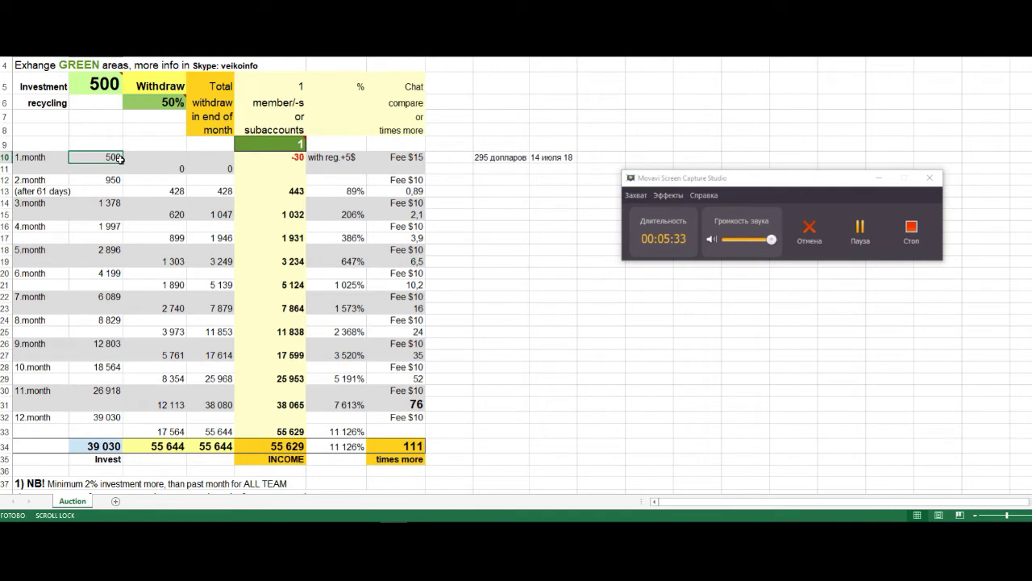
left_click(225, 215)
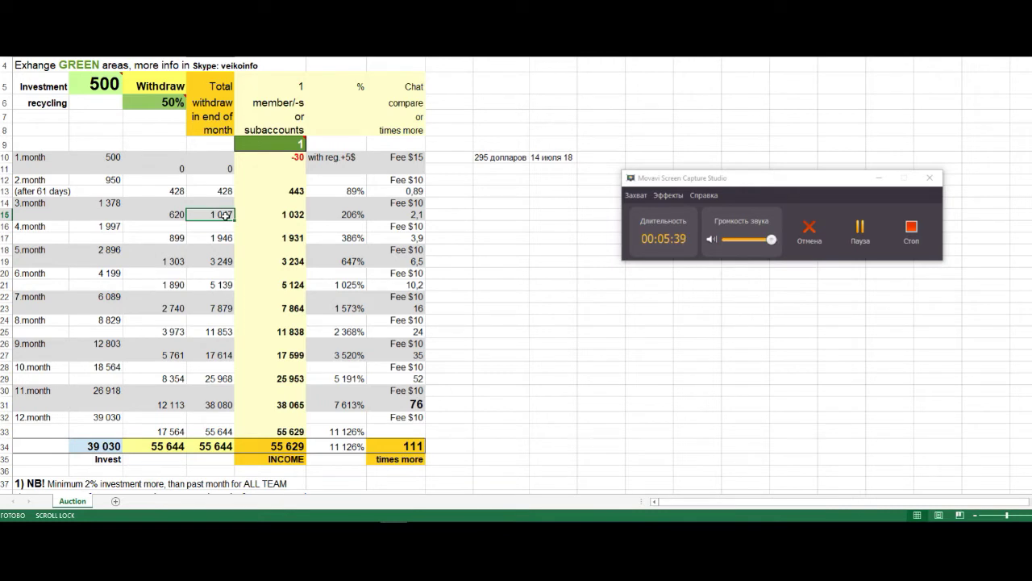
Examine the third month's profit percentage in column F and its times-more multiple in column G.
left_click(346, 213)
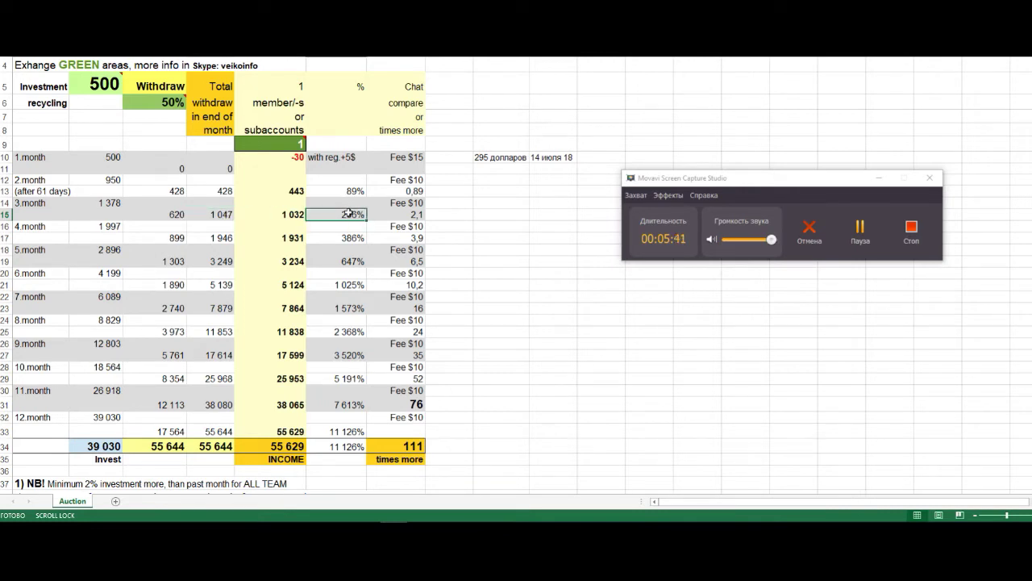
left_click(416, 208)
left_click(419, 229)
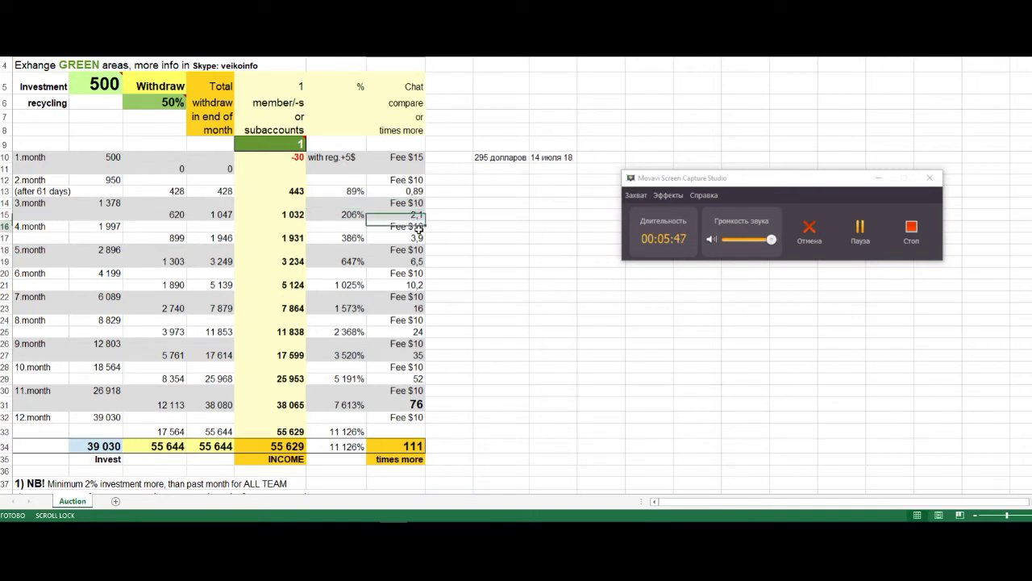
Examine the fourth month's investment, its withdrawal and the total withdrawn by the end of that month.
left_click(176, 238)
left_click(175, 215)
left_click(174, 249)
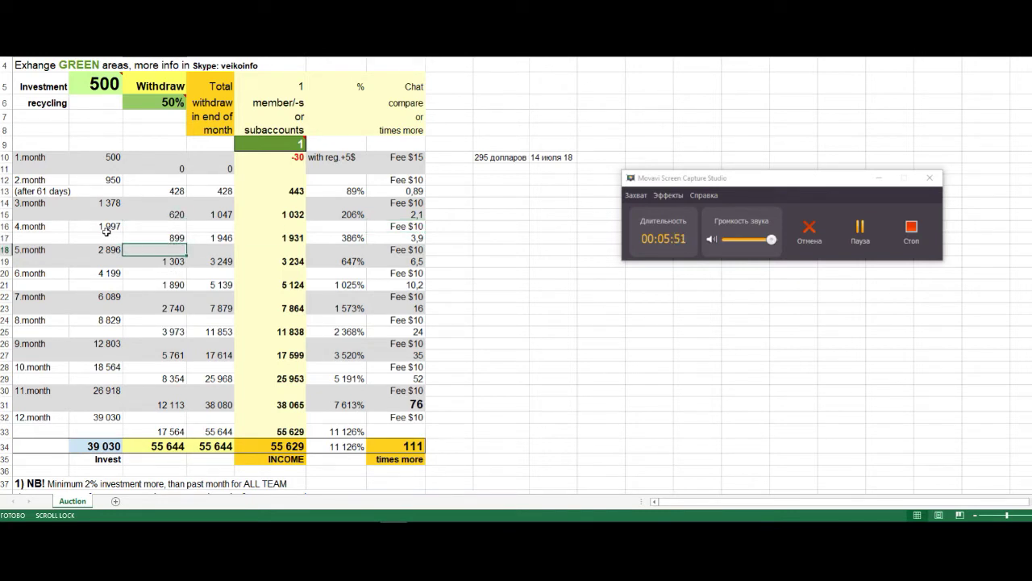
left_click(167, 281)
left_click_drag(97, 228, 167, 237)
left_click(220, 237)
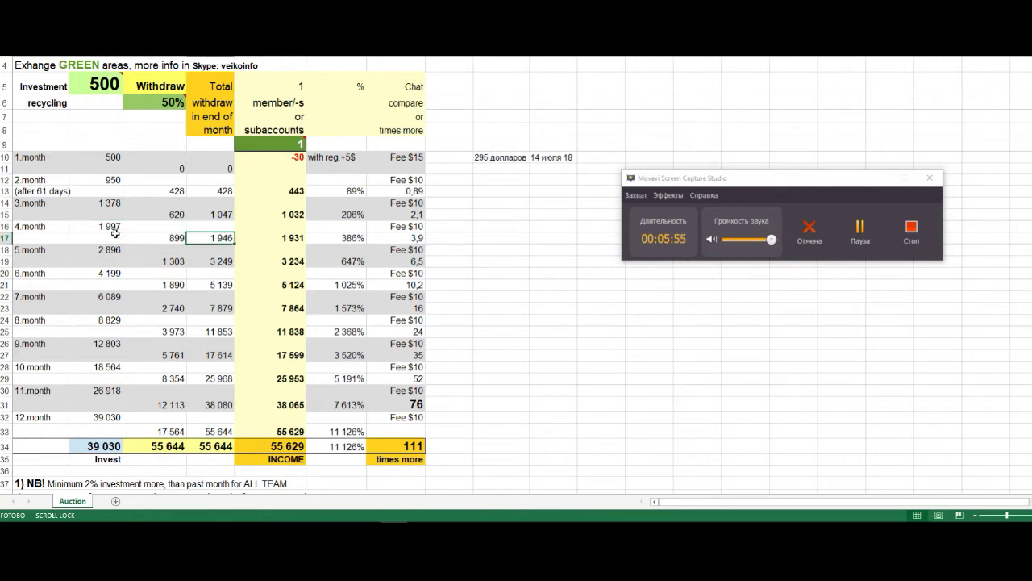
left_click(113, 228)
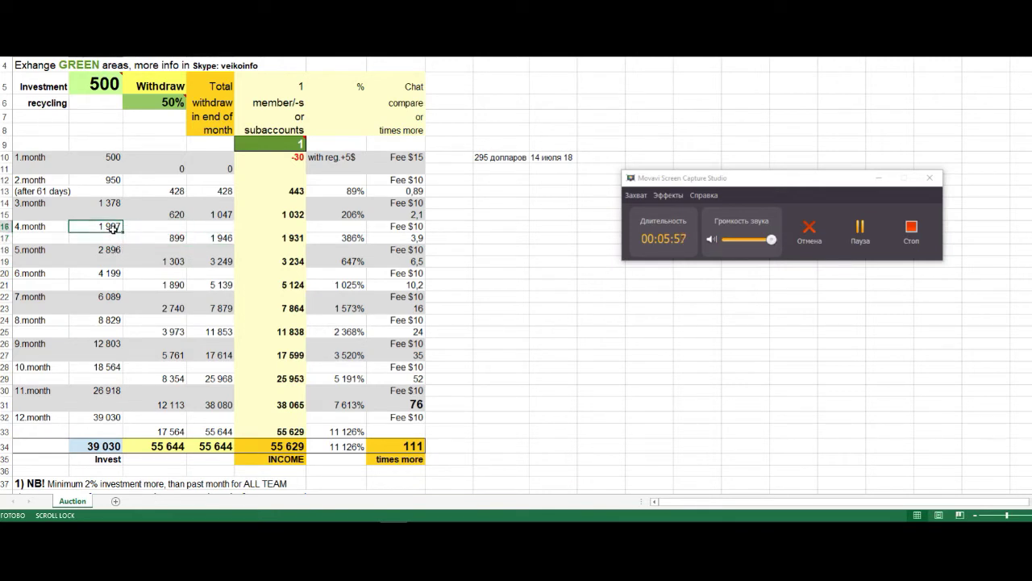
left_click(179, 238)
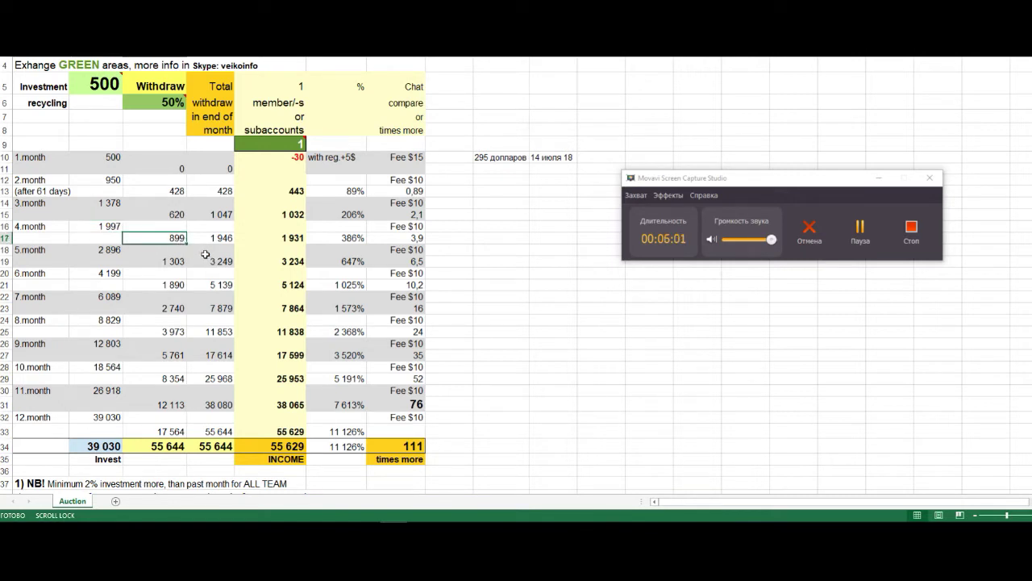
left_click(222, 239)
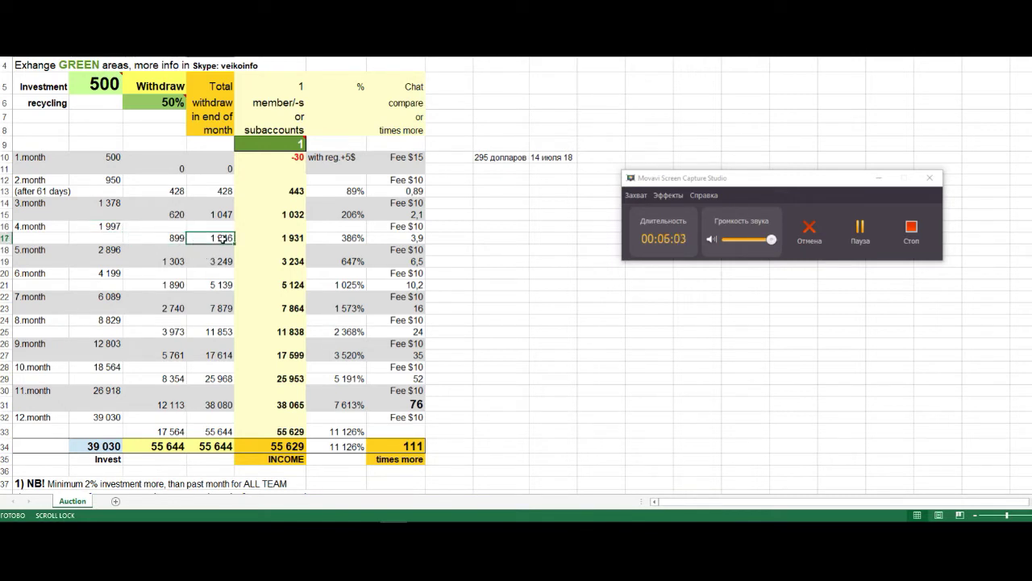
Compare the total withdrawals of months 2 to 4, and review the fourth month's withdrawal, income, percentage and multiple.
left_click(213, 214)
left_click_drag(211, 191, 209, 242)
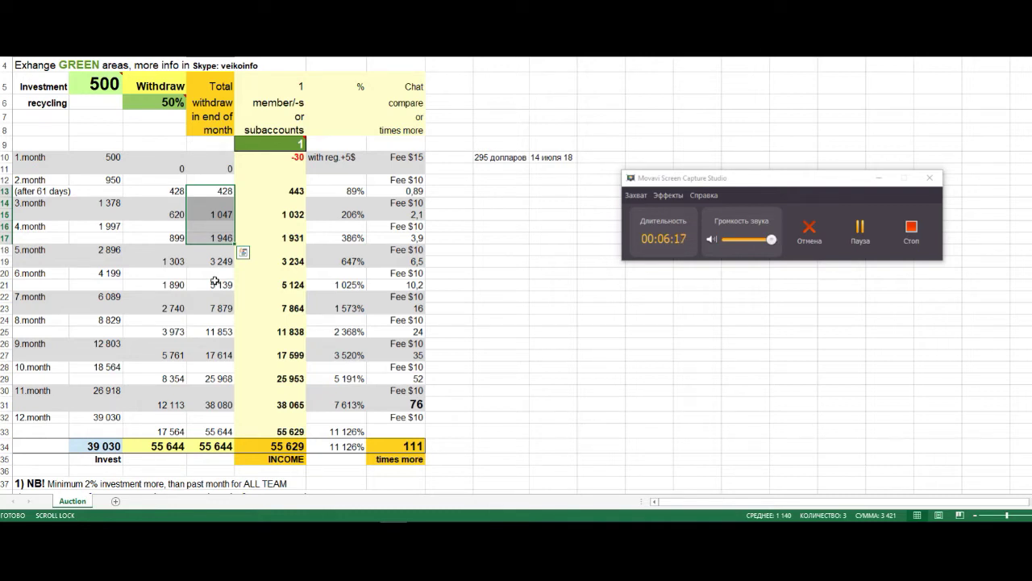
left_click(338, 235)
left_click_drag(129, 237, 368, 233)
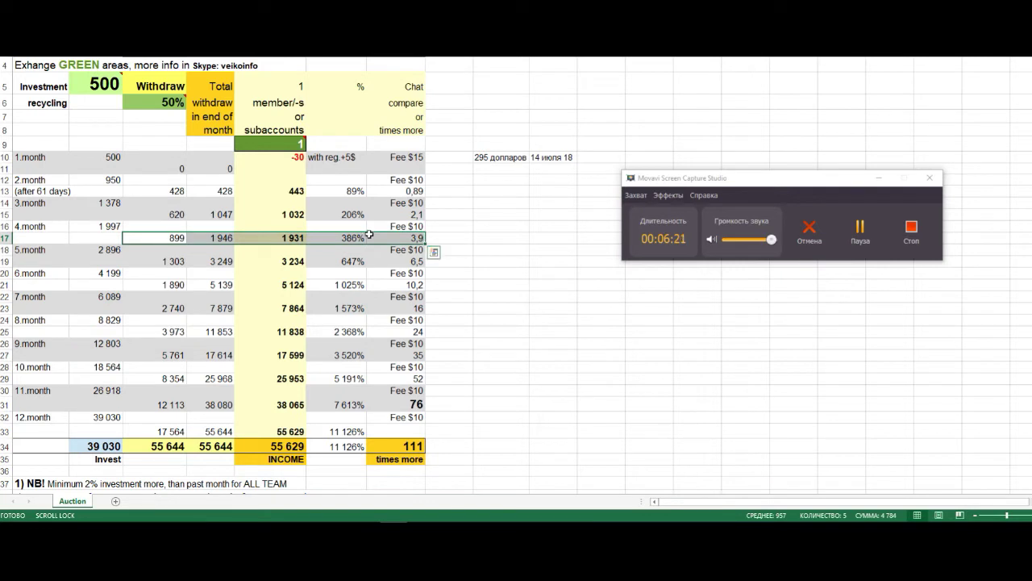
Examine the fifth month's times-more multiple, investment and withdrawal.
left_click(420, 263)
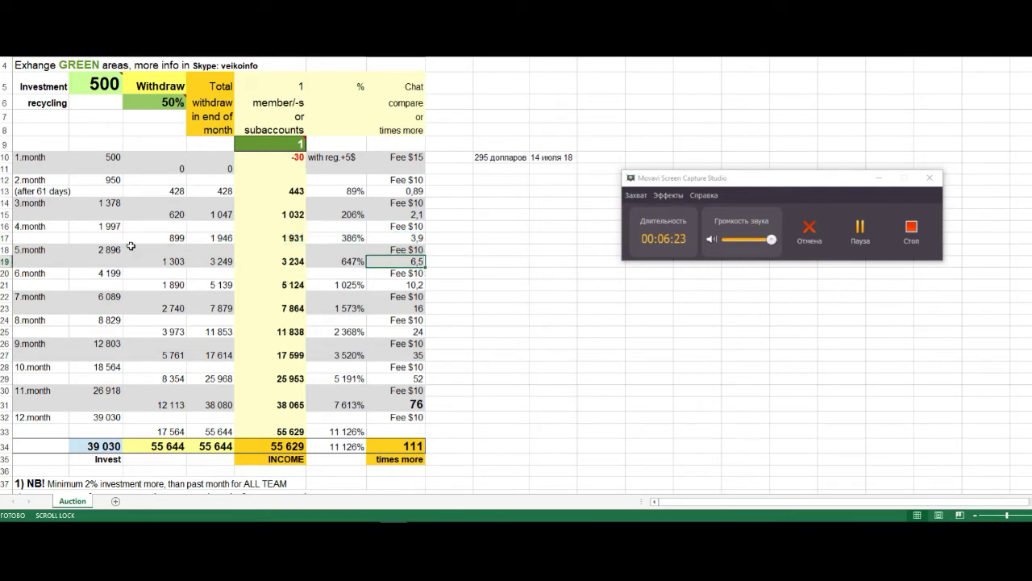
left_click(98, 250)
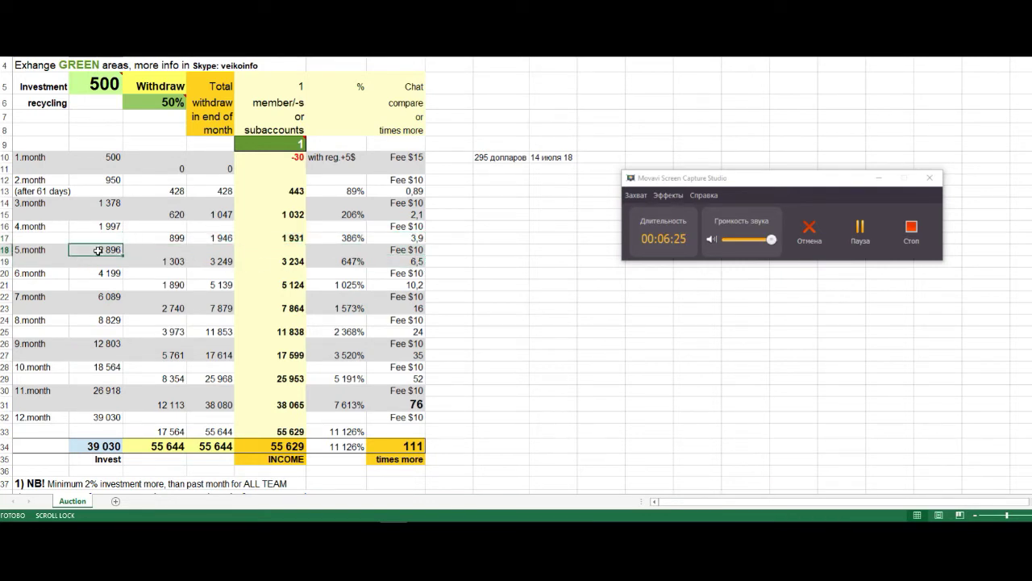
left_click(171, 261)
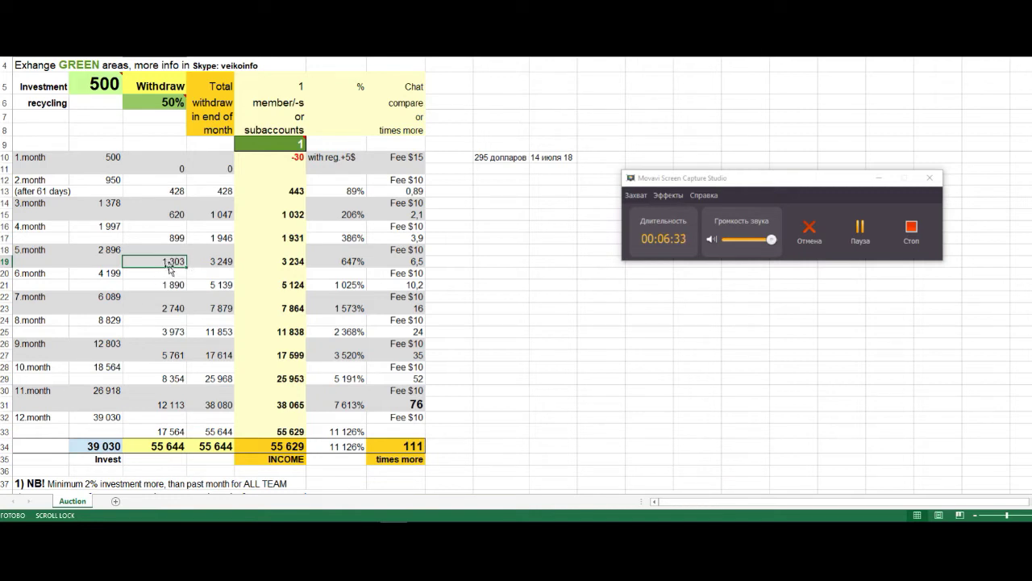
Review the growing monthly investments from the sixth to the eleventh month in column B.
left_click(115, 275)
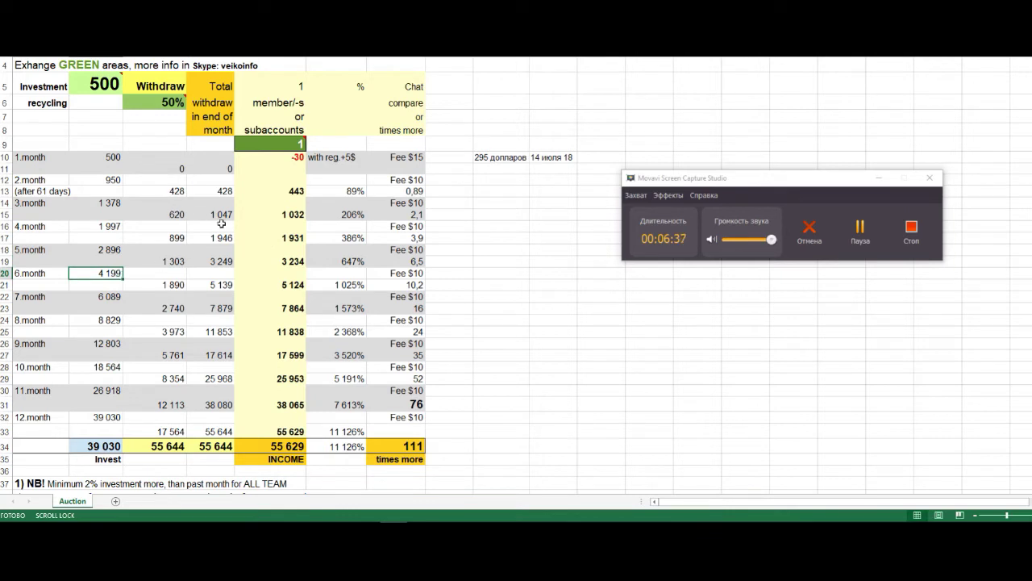
left_click(111, 294)
left_click(108, 319)
left_click(111, 344)
left_click(109, 367)
left_click(109, 390)
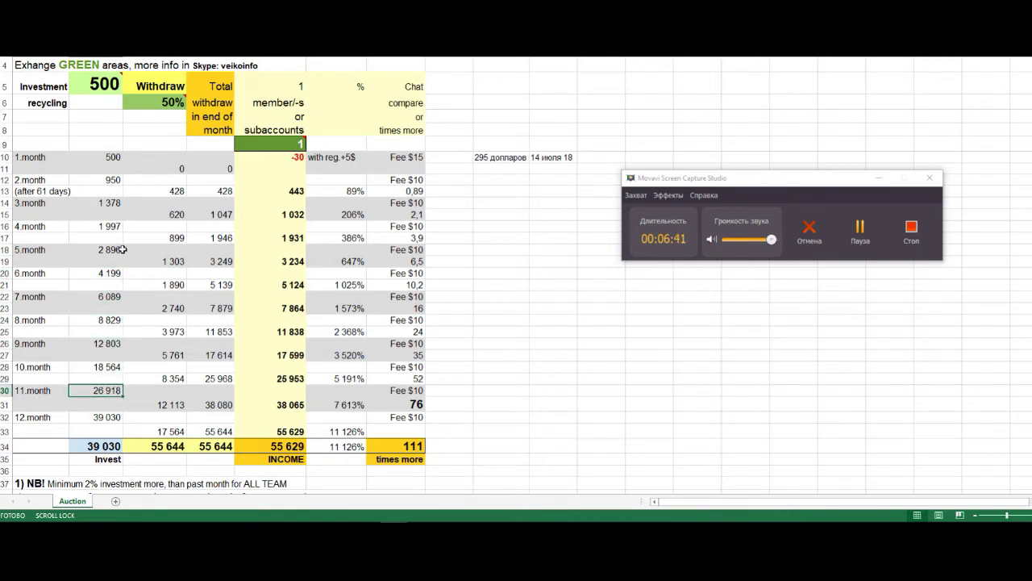
Compare the fifth month's investment, withdrawal and total withdrawal with the first-month investment.
left_click(119, 250)
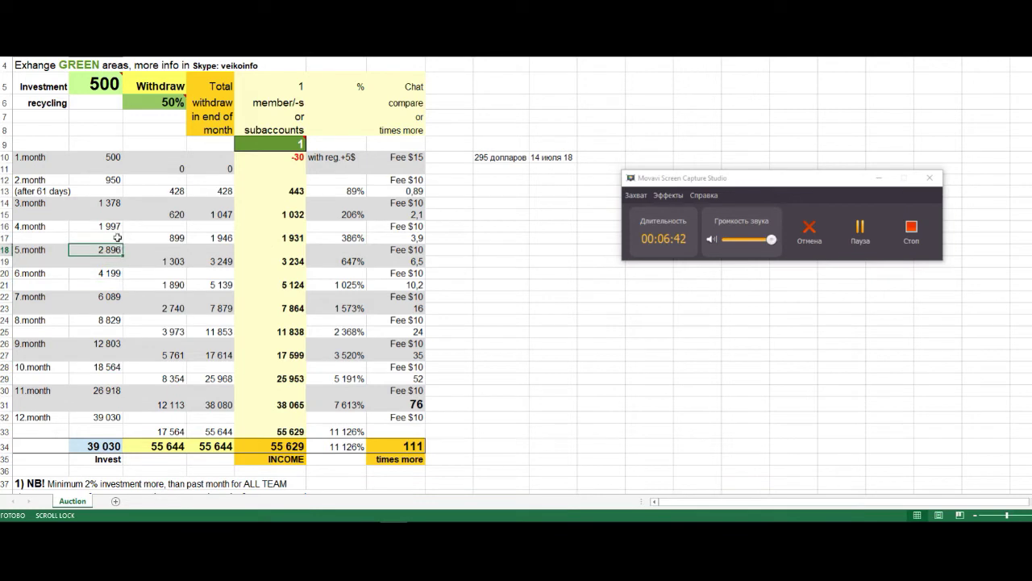
left_click(173, 263)
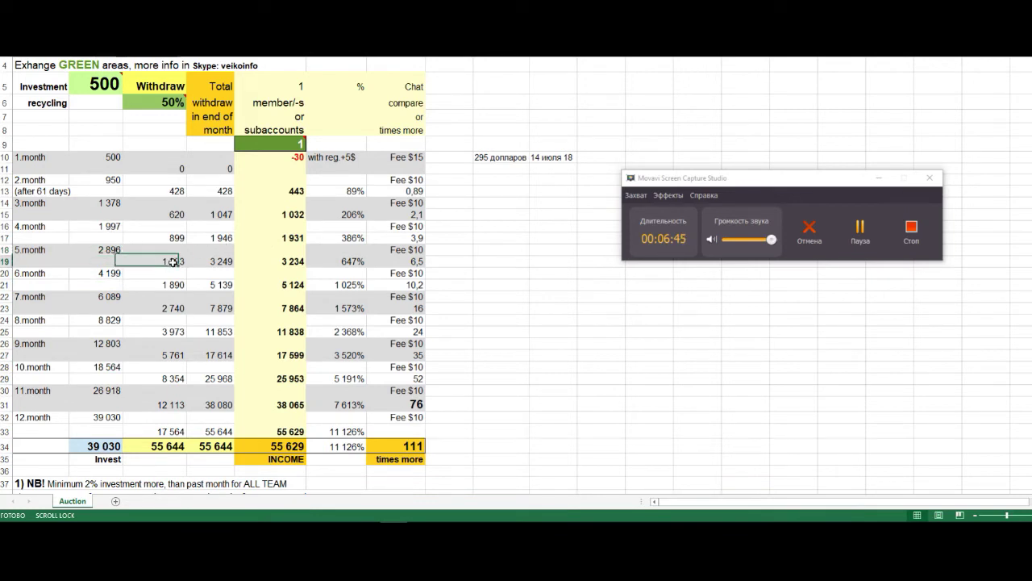
left_click(225, 266)
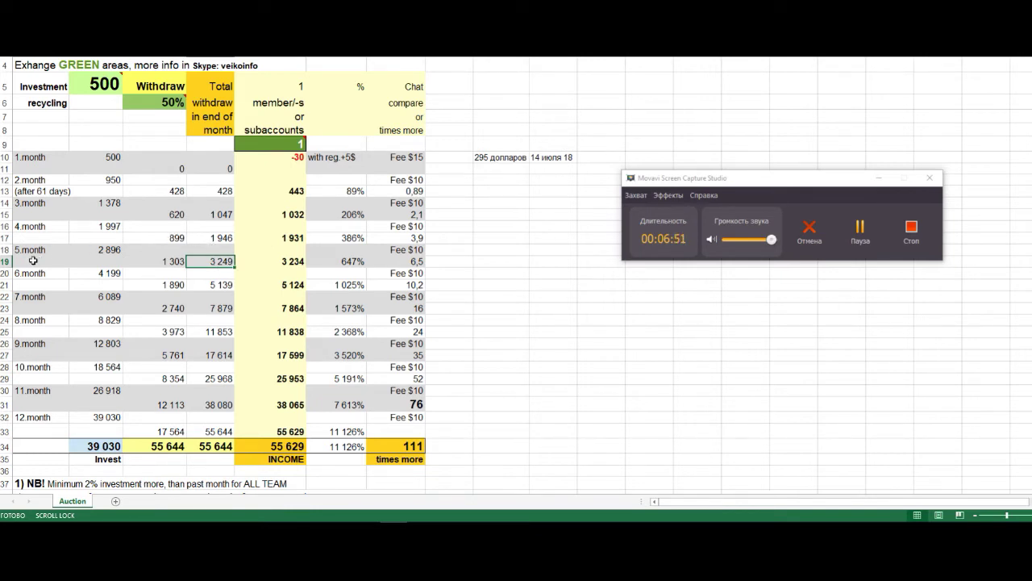
left_click(121, 156)
left_click(215, 271)
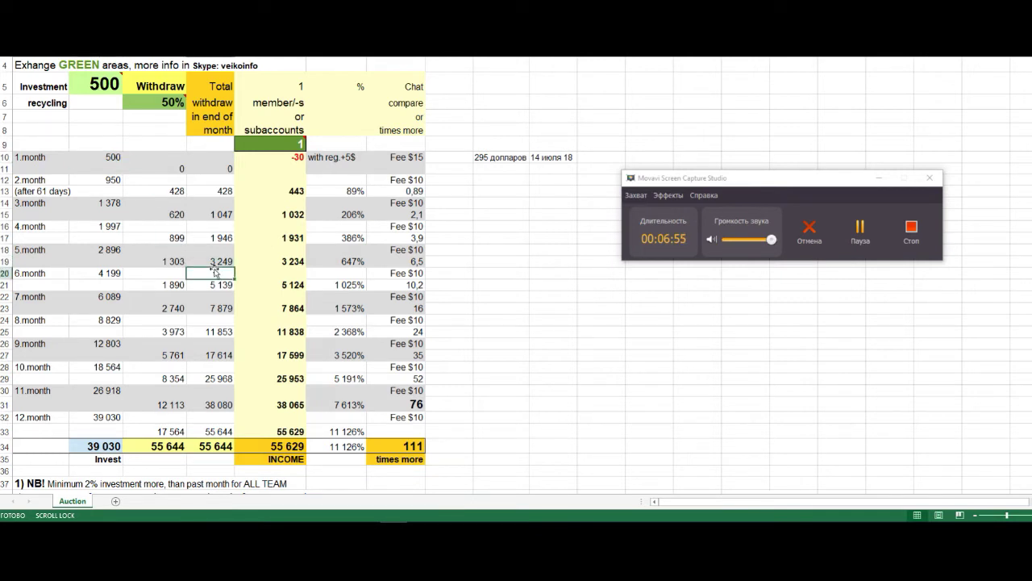
left_click(224, 257)
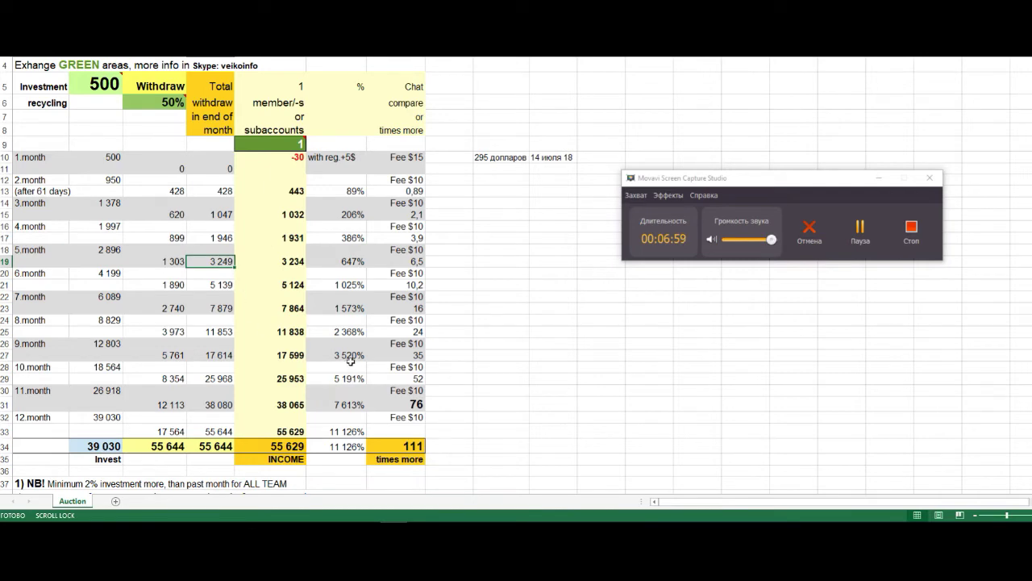
Examine the profit percentages and total withdrawals for the tenth to twelfth months and the year-end totals row.
scroll(352, 360, "down", 1)
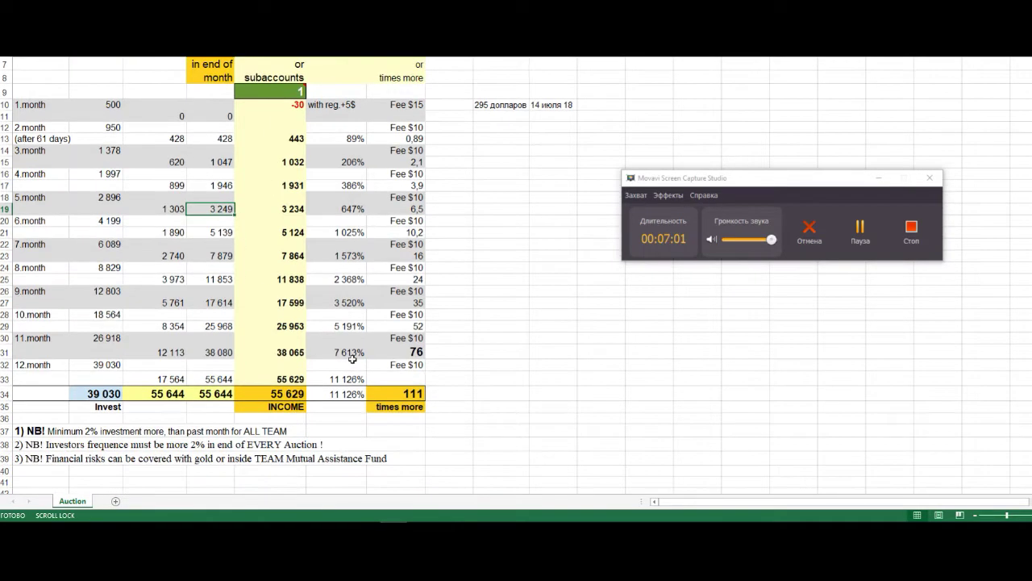
scroll(352, 359, "up", 1)
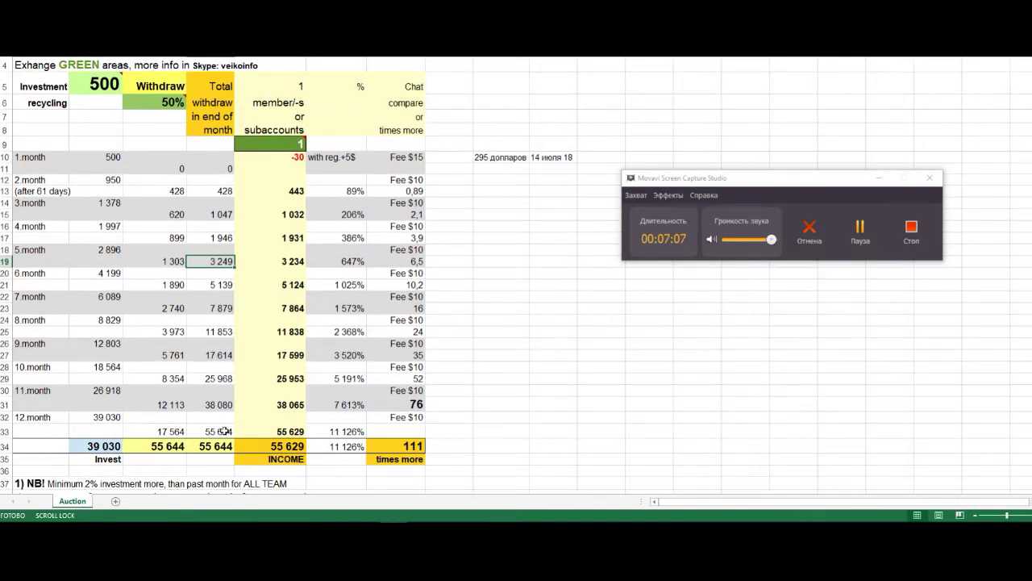
left_click(351, 448)
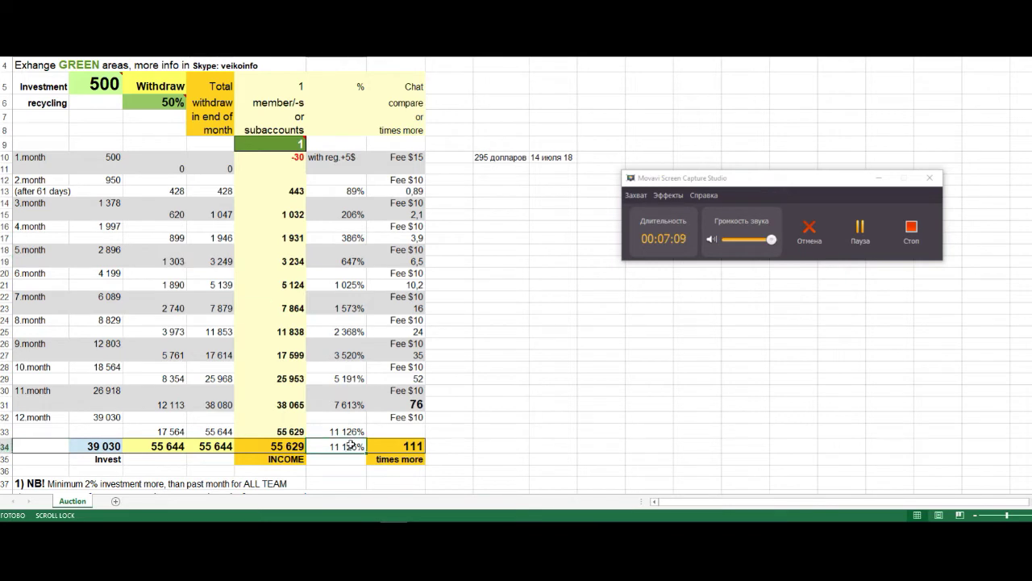
left_click(351, 404)
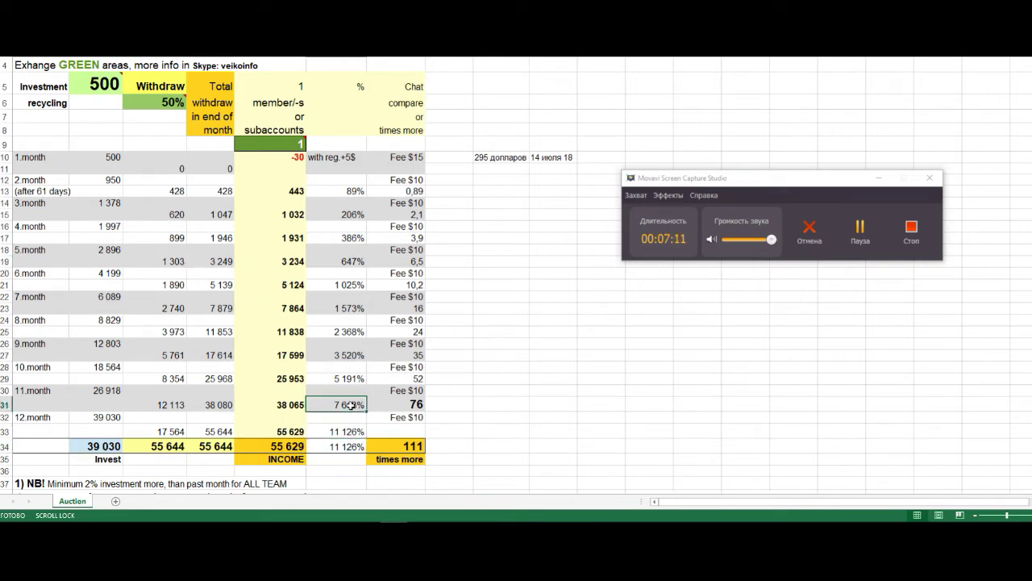
left_click(358, 379)
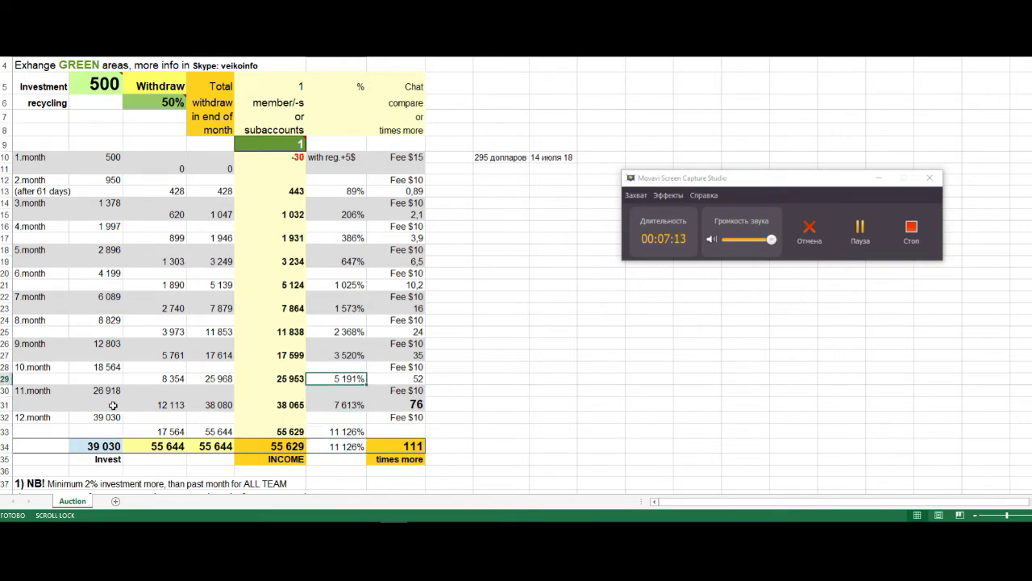
left_click(213, 446)
left_click(218, 432)
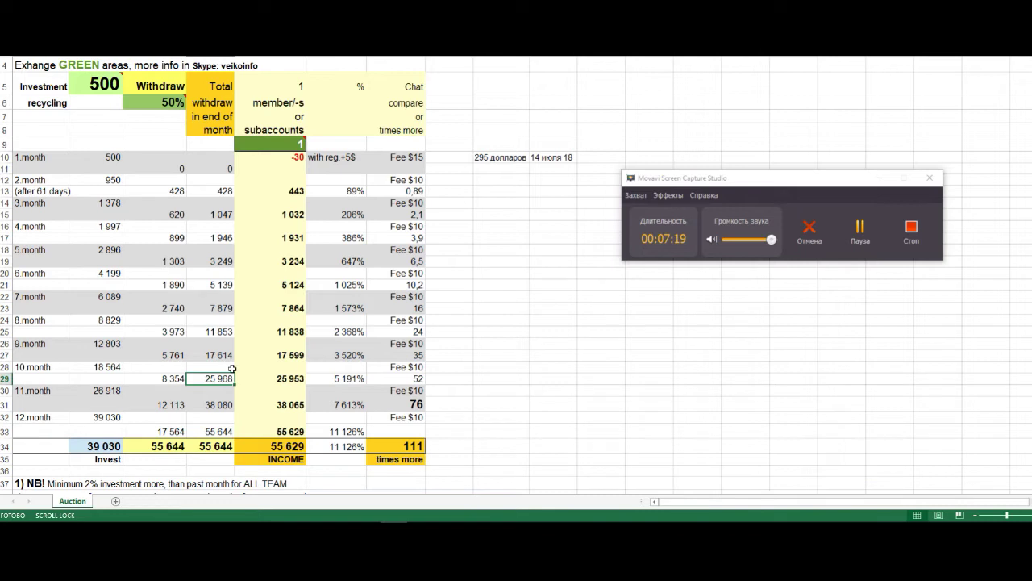
Review the investments of months 2 to 6, and highlight the investment and withdrawal figures for months 3 to 6.
left_click(114, 190)
left_click(113, 179)
left_click(115, 202)
left_click(121, 227)
left_click(105, 249)
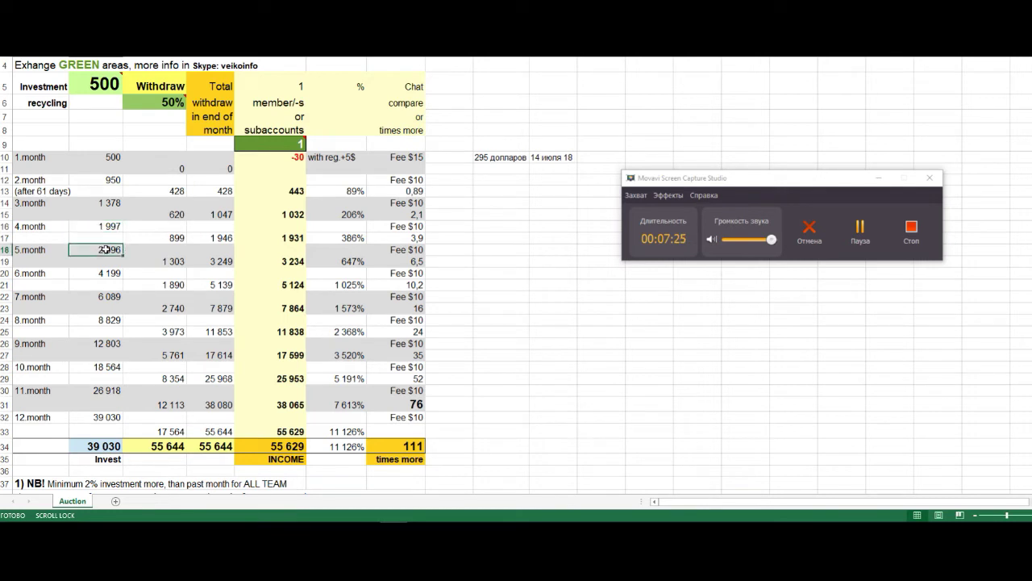
left_click(109, 273)
left_click_drag(104, 208, 212, 276)
left_click(212, 308)
left_click_drag(80, 208, 228, 284)
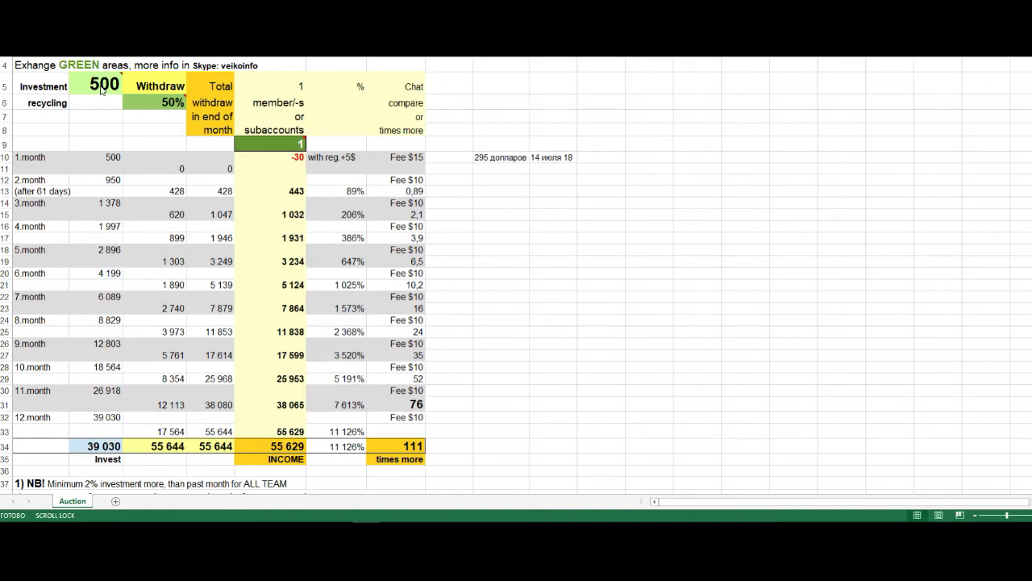
Set the starting investment in cell B5 to 100.
left_click(102, 90)
double_click(99, 84)
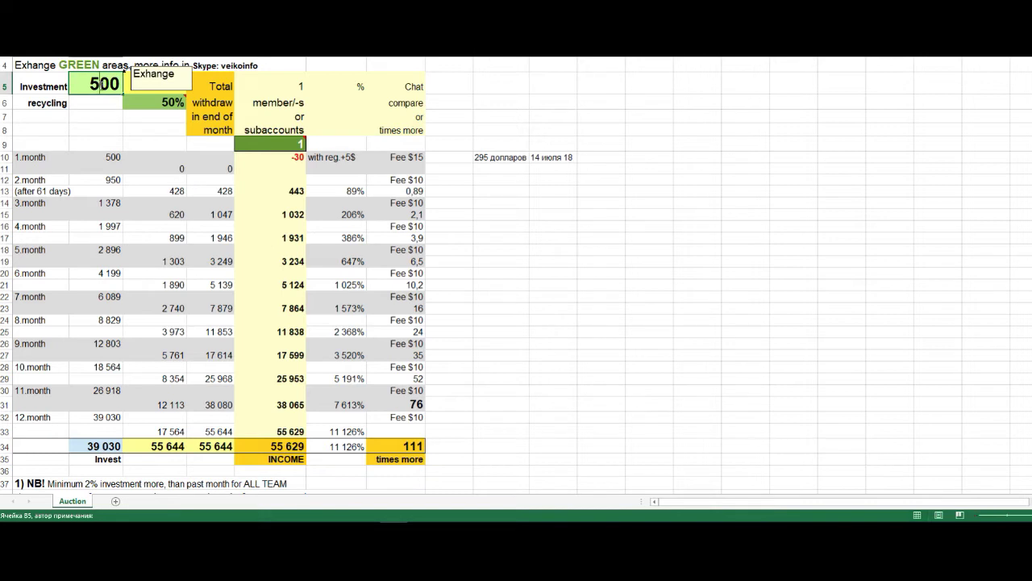
double_click(98, 84)
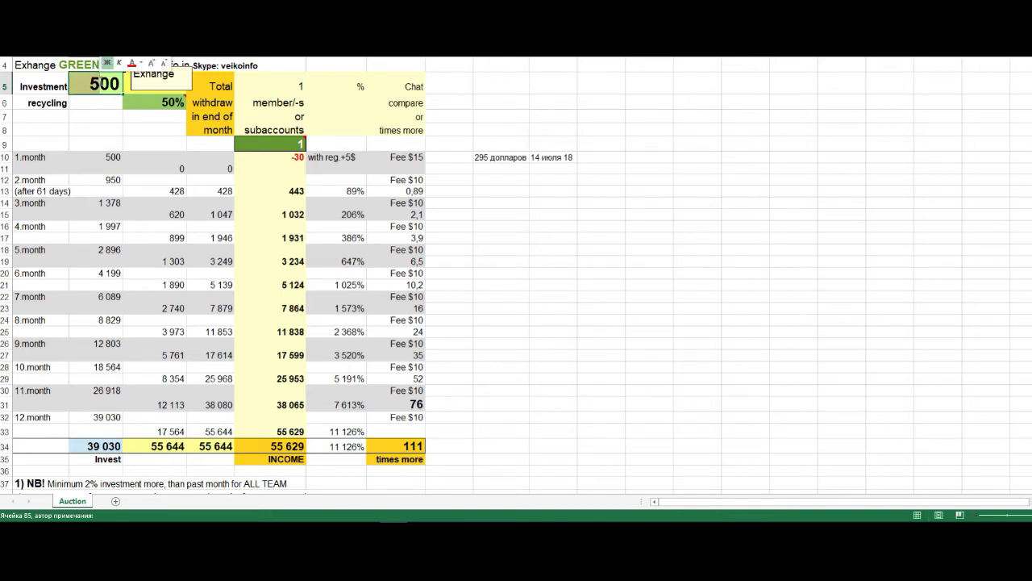
type("1")
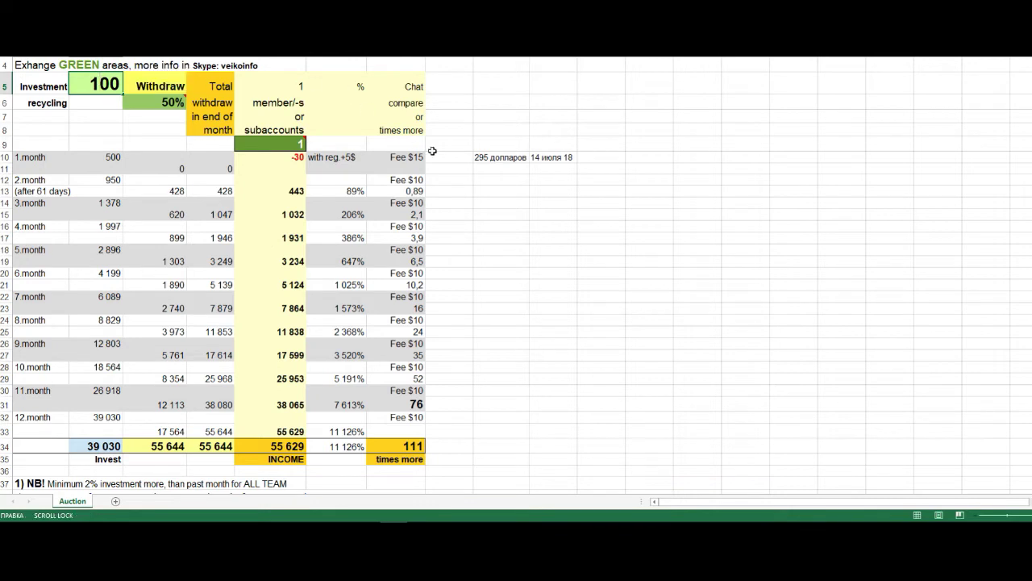
left_click(515, 218)
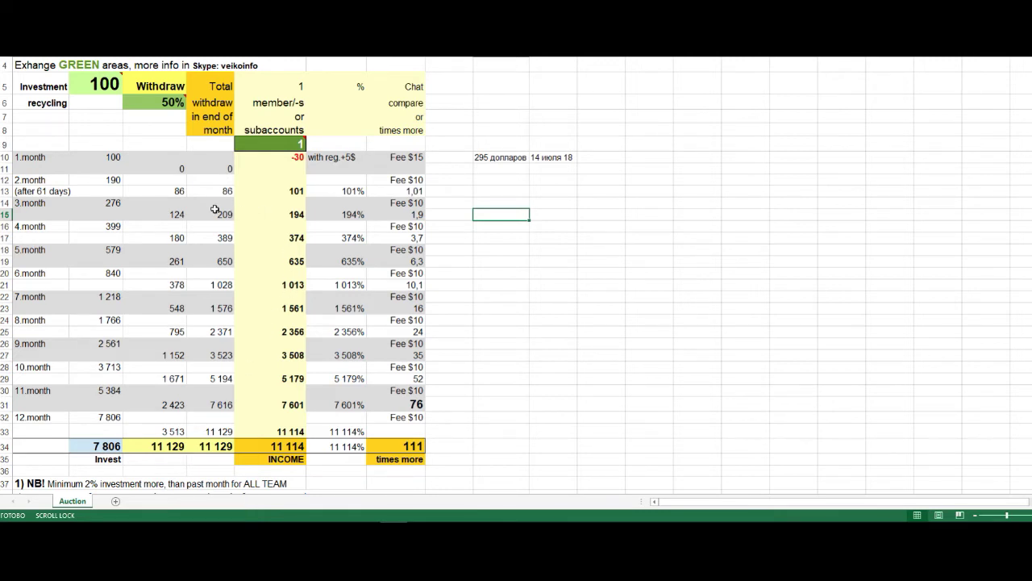
Examine the first-month investment with its registration cost and fee, and the second-month investment for the 100 starting amount.
left_click(109, 158)
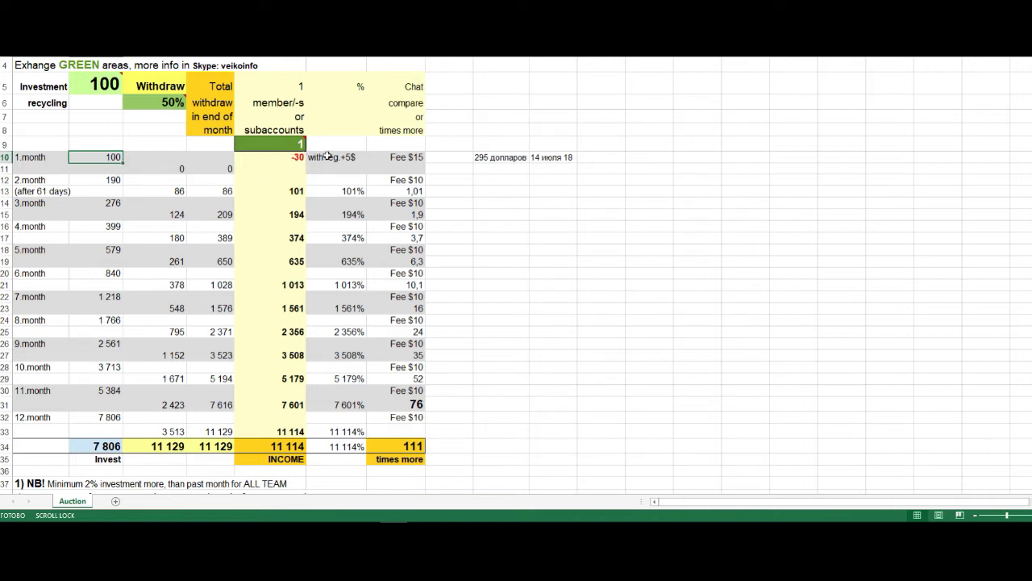
left_click_drag(319, 158, 396, 156)
left_click(463, 179)
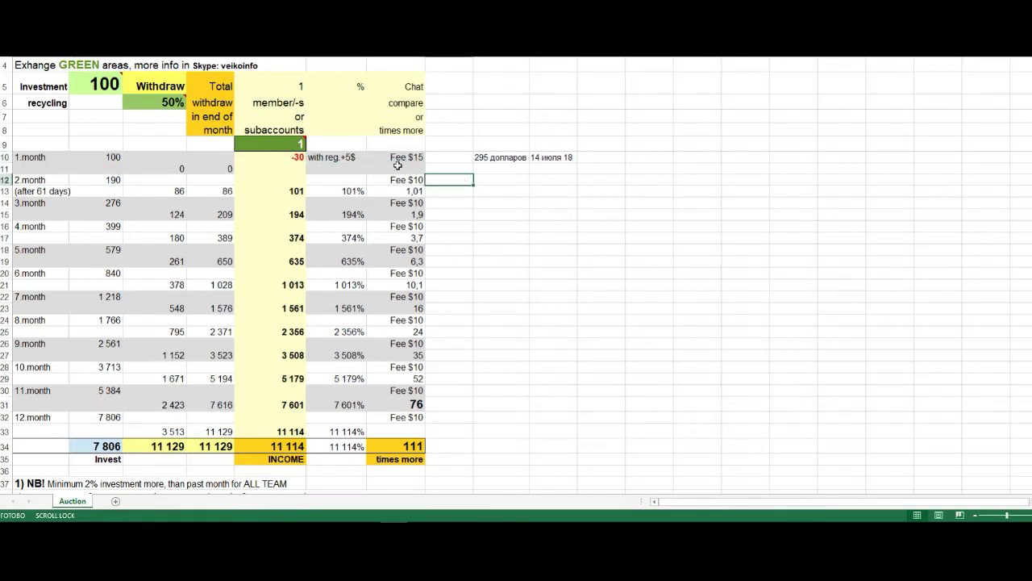
left_click_drag(343, 160, 404, 156)
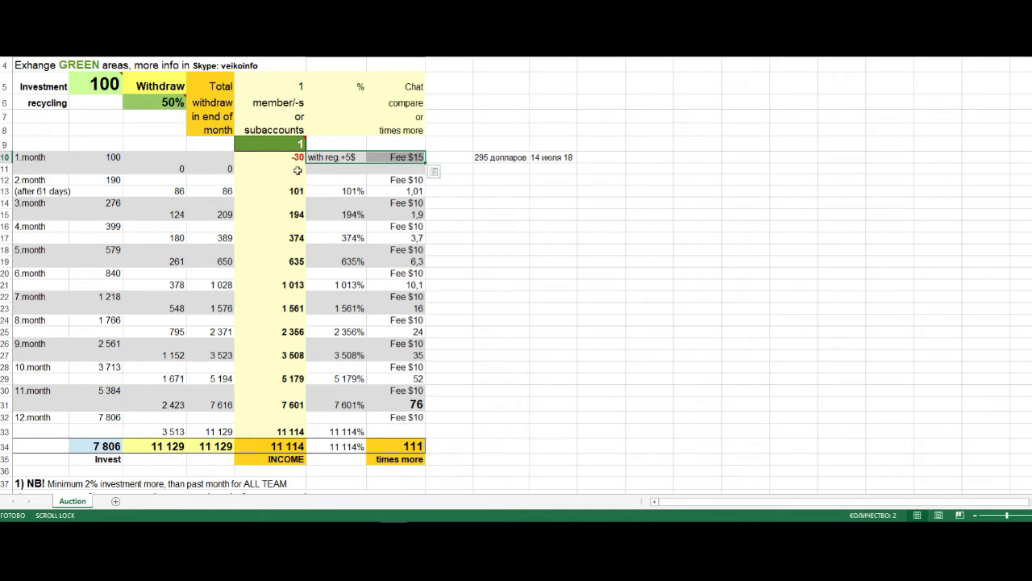
left_click(113, 179)
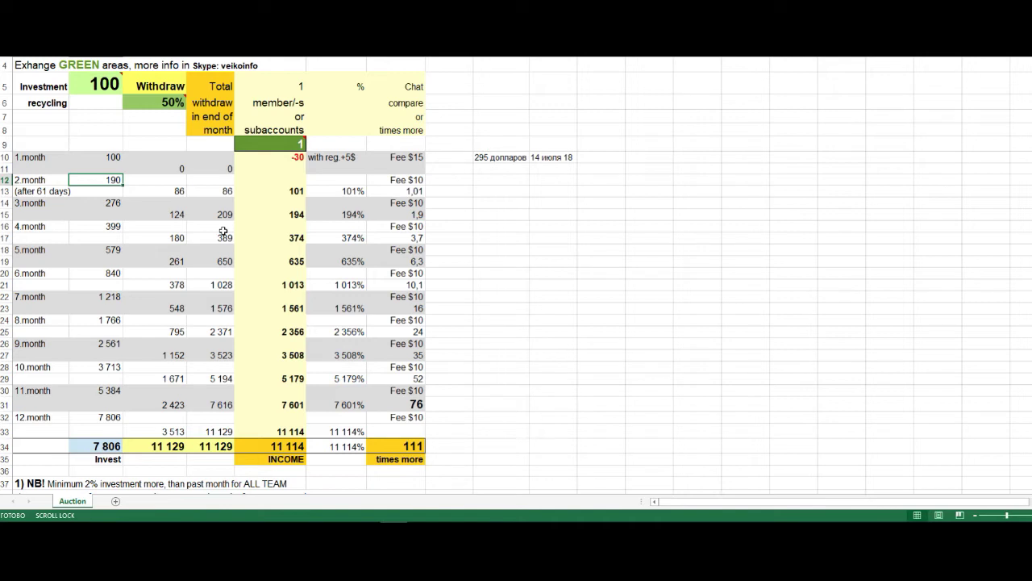
Examine the second- and third-month investment, withdrawal and total withdrawal figures for the 100 starting amount.
left_click_drag(179, 188, 212, 192)
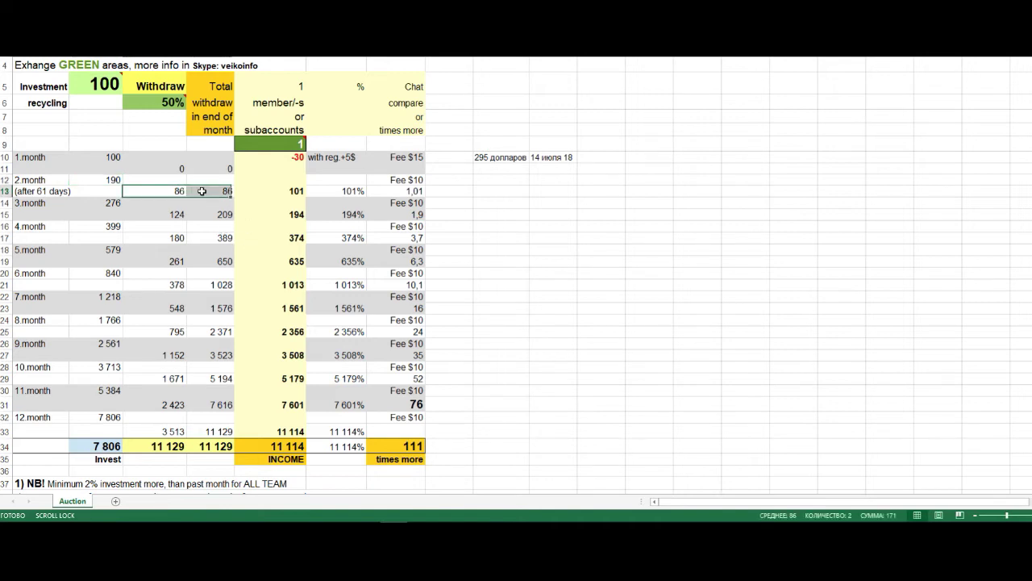
left_click(219, 192)
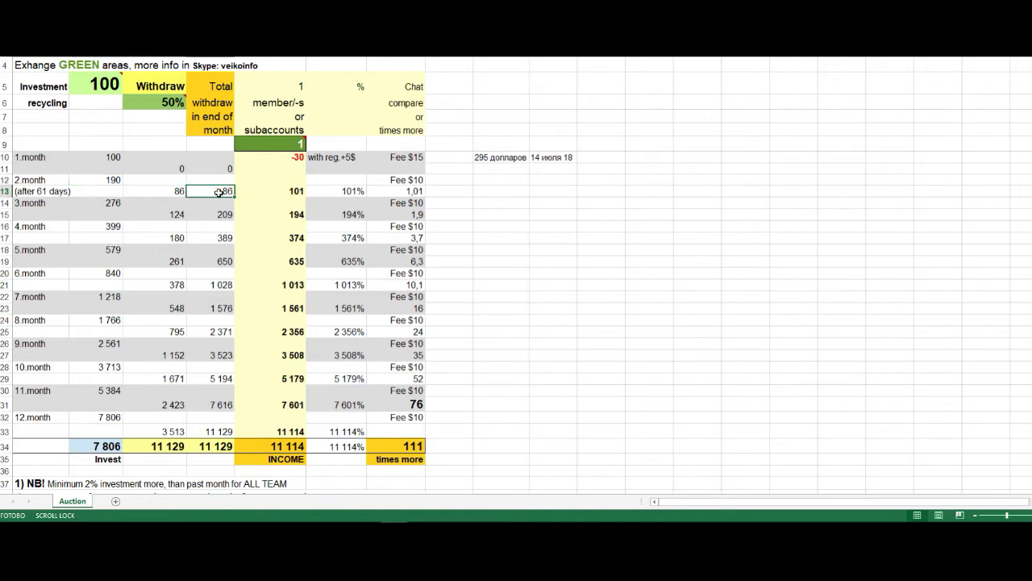
left_click(104, 206)
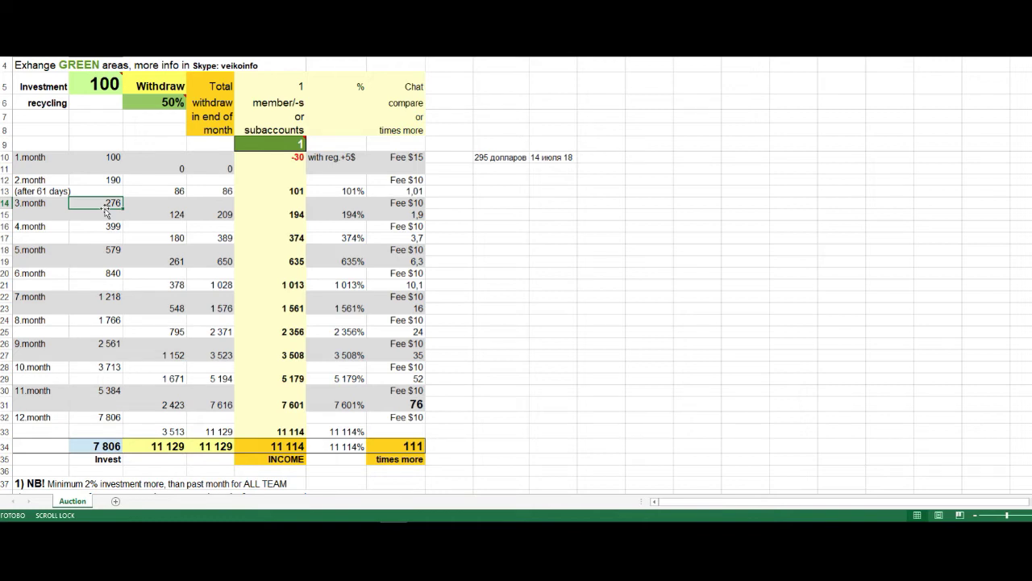
left_click(161, 224)
left_click(165, 213)
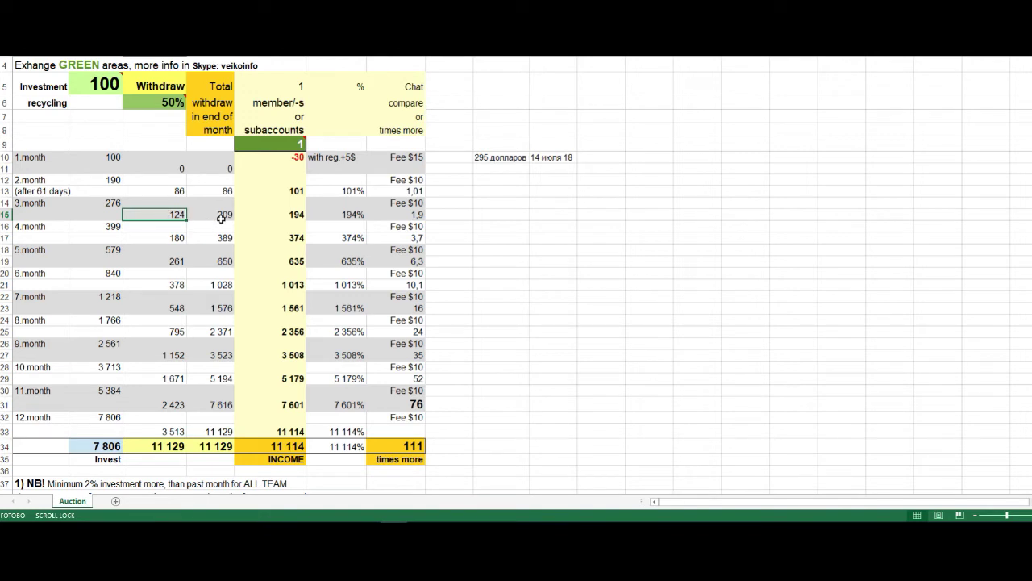
left_click_drag(220, 217, 221, 191)
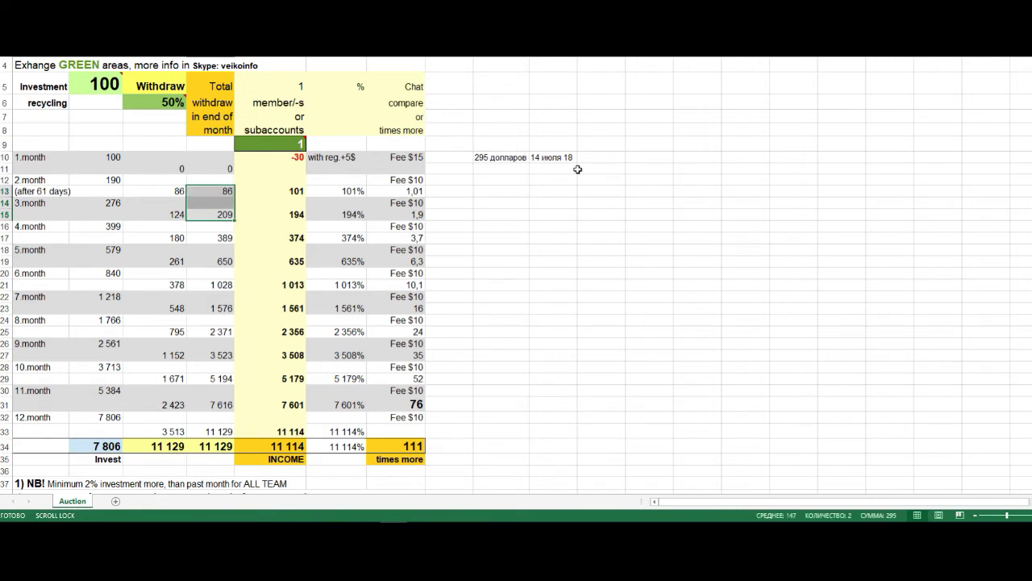
left_click(753, 71)
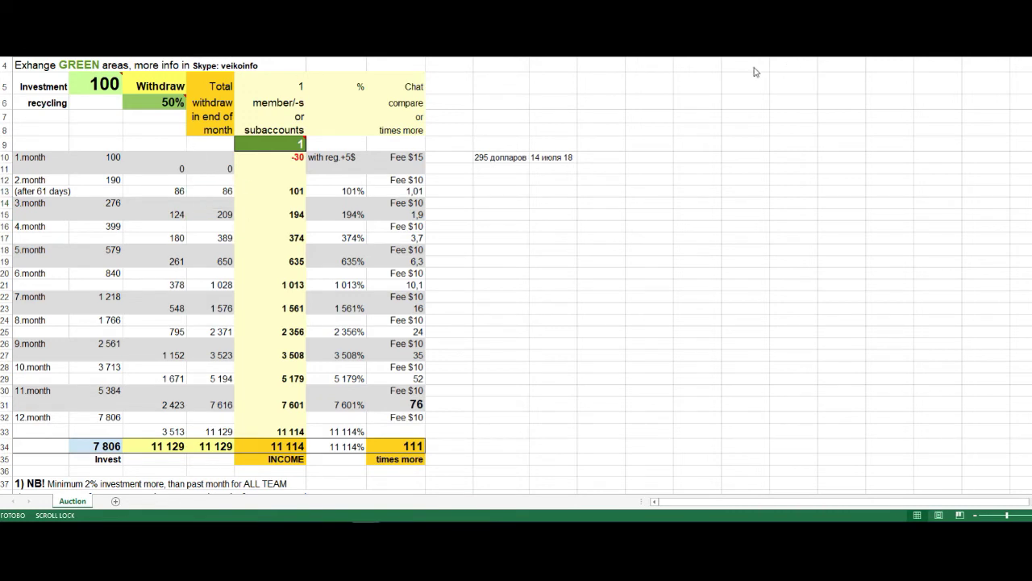
Review the third-month withdrawal, and highlight the fees charged for months 1 to 3.
left_click(175, 216)
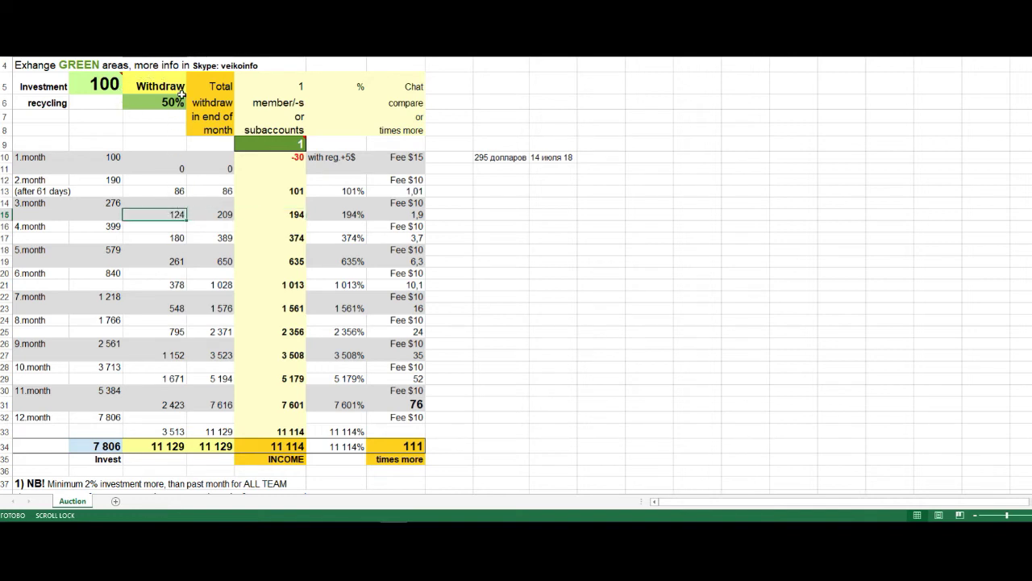
left_click(169, 201)
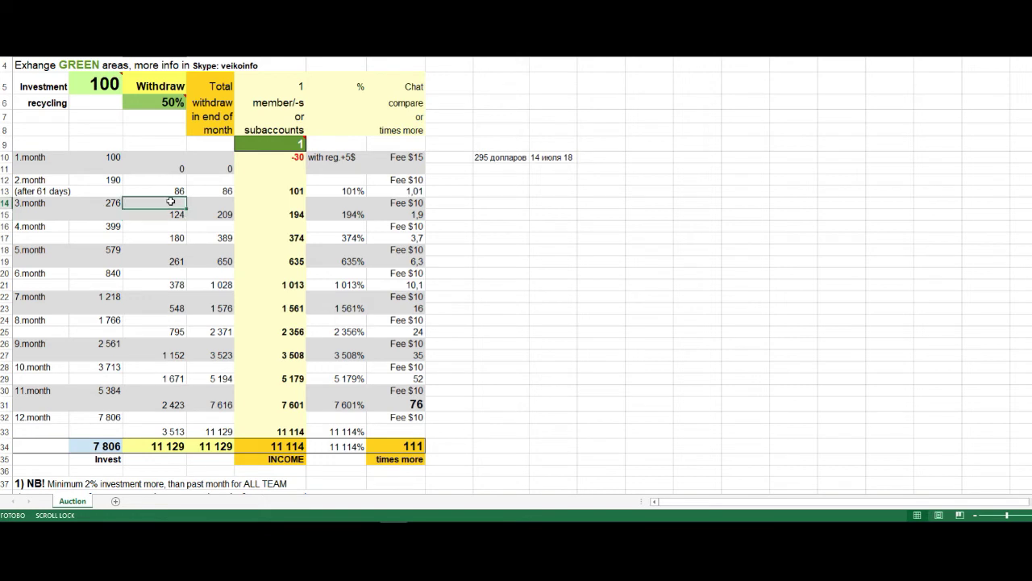
left_click(175, 215)
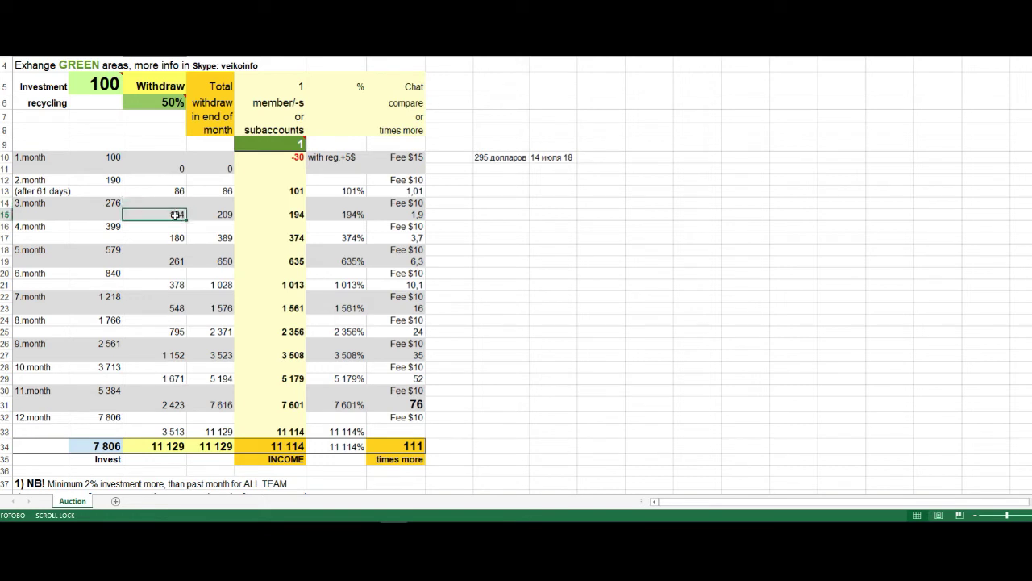
left_click(404, 213)
left_click_drag(407, 179, 420, 216)
left_click(398, 179)
left_click_drag(399, 158, 410, 211)
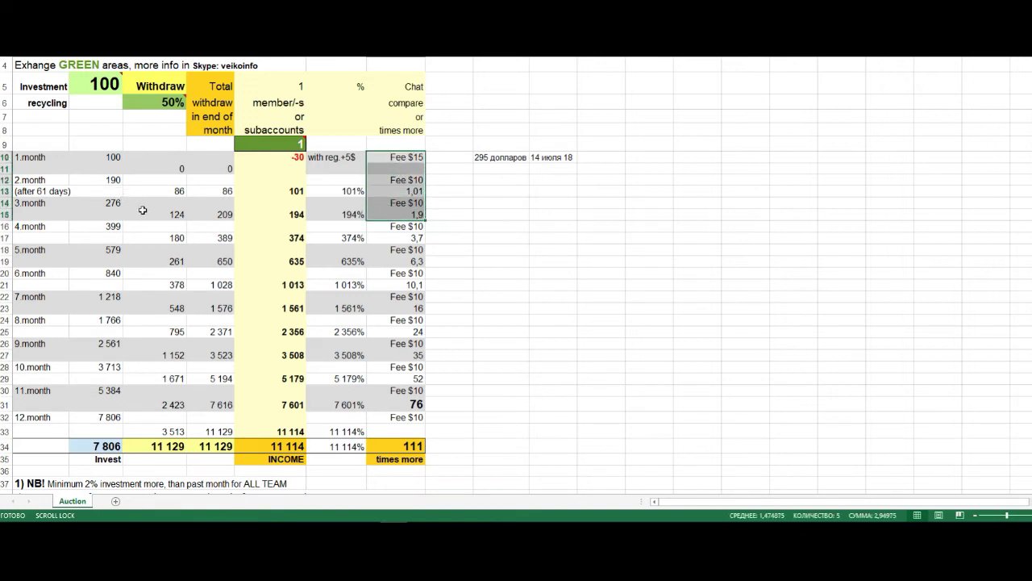
Compare the third-month total withdrawal with the first-month investment, and check the profit percentages for months 2 and 3.
left_click(171, 213)
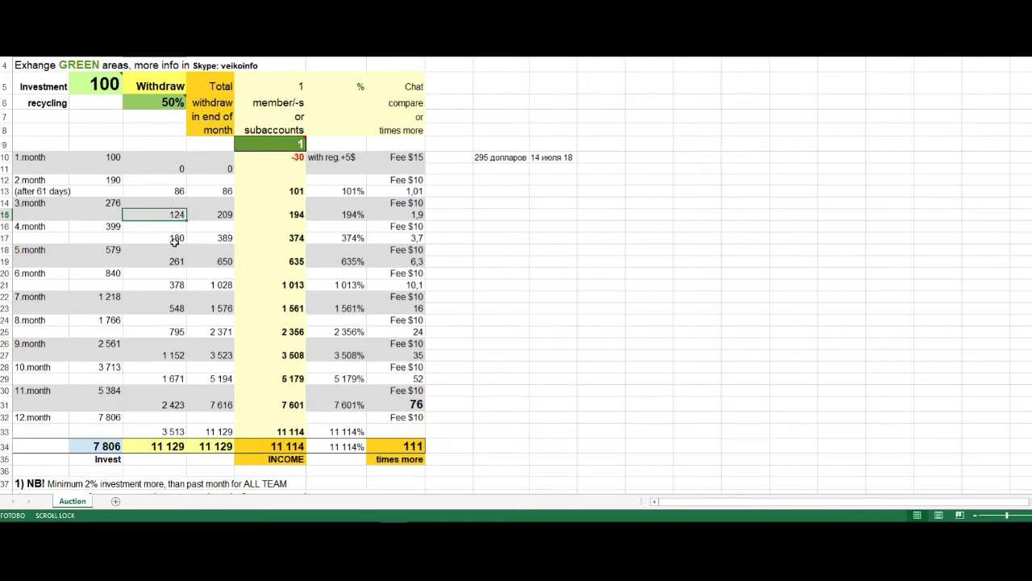
left_click(220, 217)
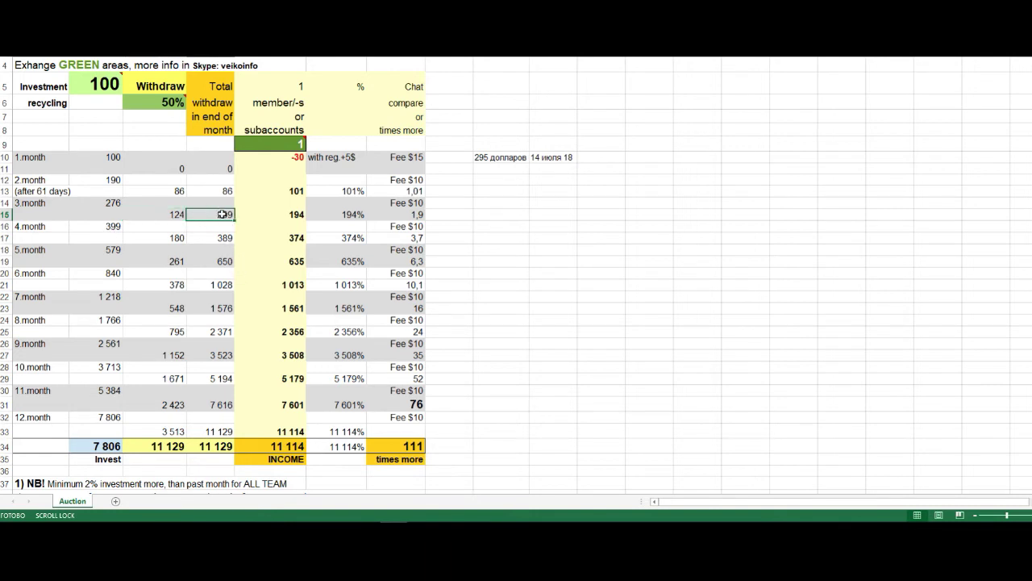
left_click(110, 158)
left_click(223, 218)
left_click(349, 215)
left_click(345, 192)
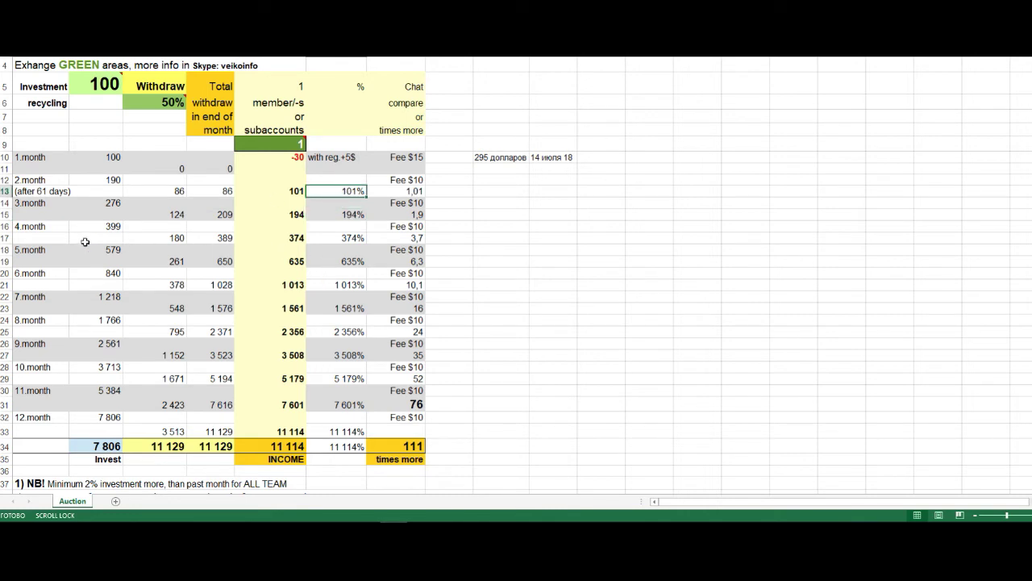
Examine the total withdrawals for months 4 and 5 and their profit percentages.
left_click(231, 237)
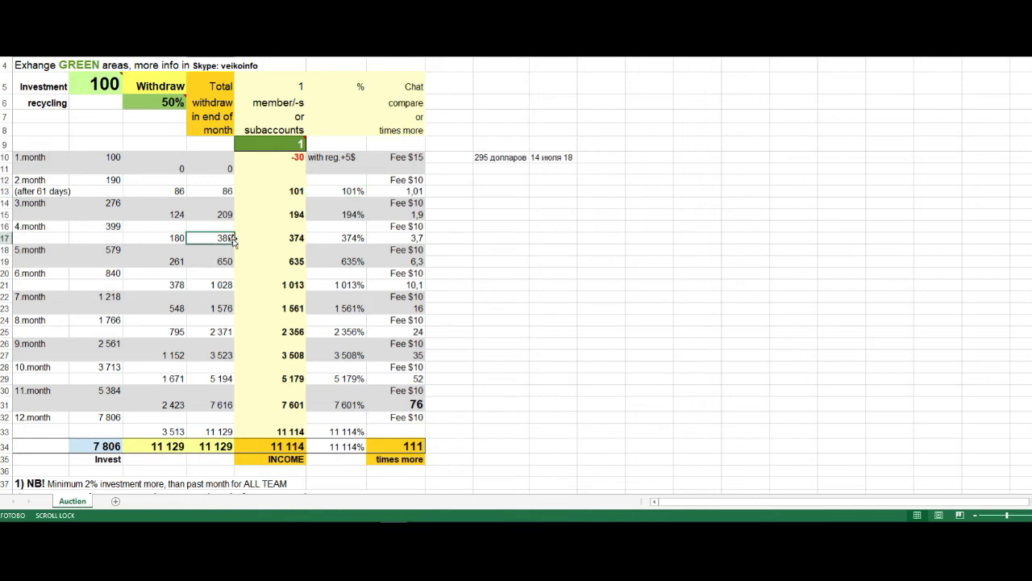
left_click(345, 238)
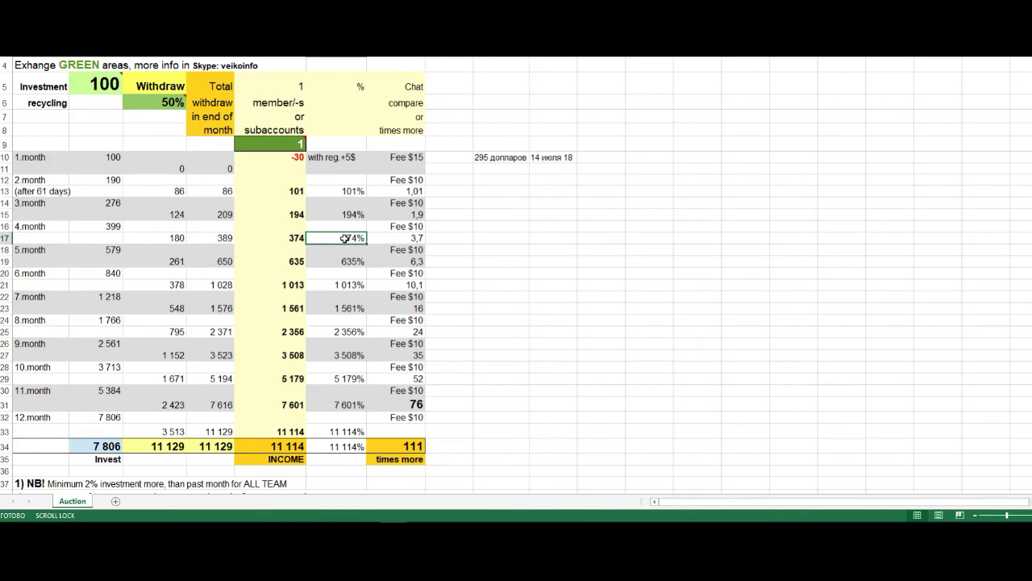
left_click(225, 261)
left_click(331, 273)
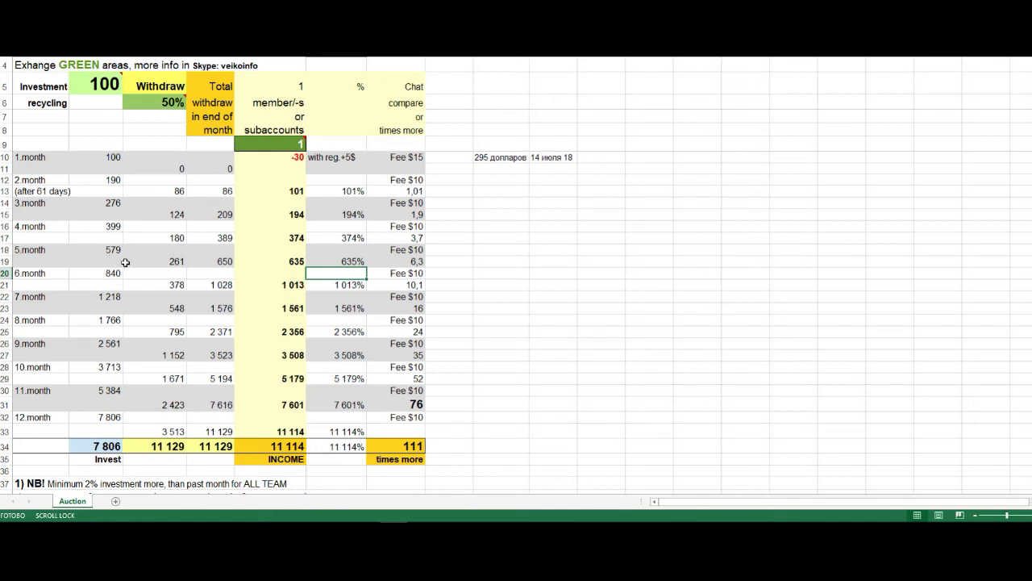
Examine the year-end income and total withdrawal in row 34 for the 100 starting investment.
scroll(257, 351, "down", 1)
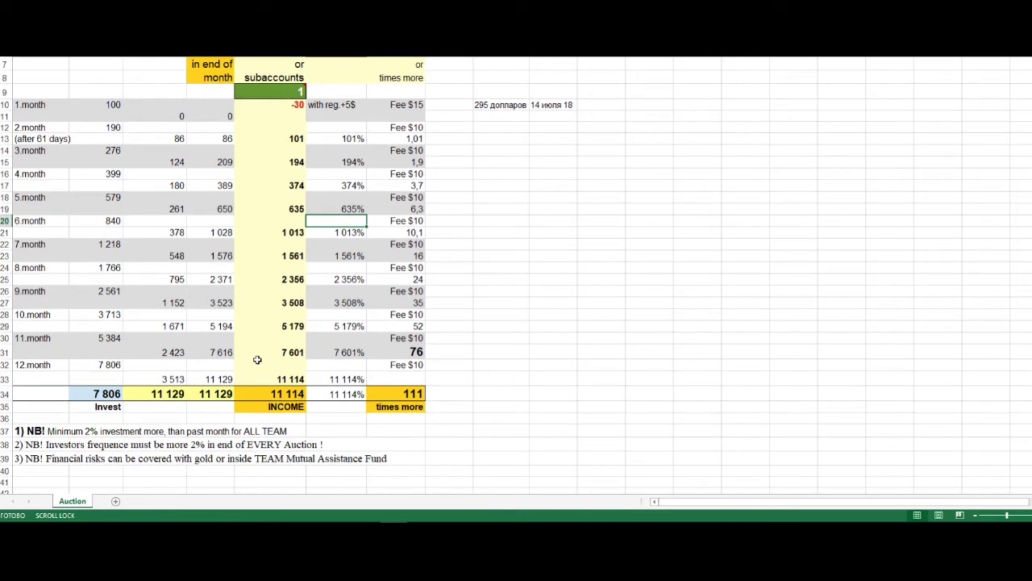
scroll(271, 374, "up", 1)
left_click(281, 446)
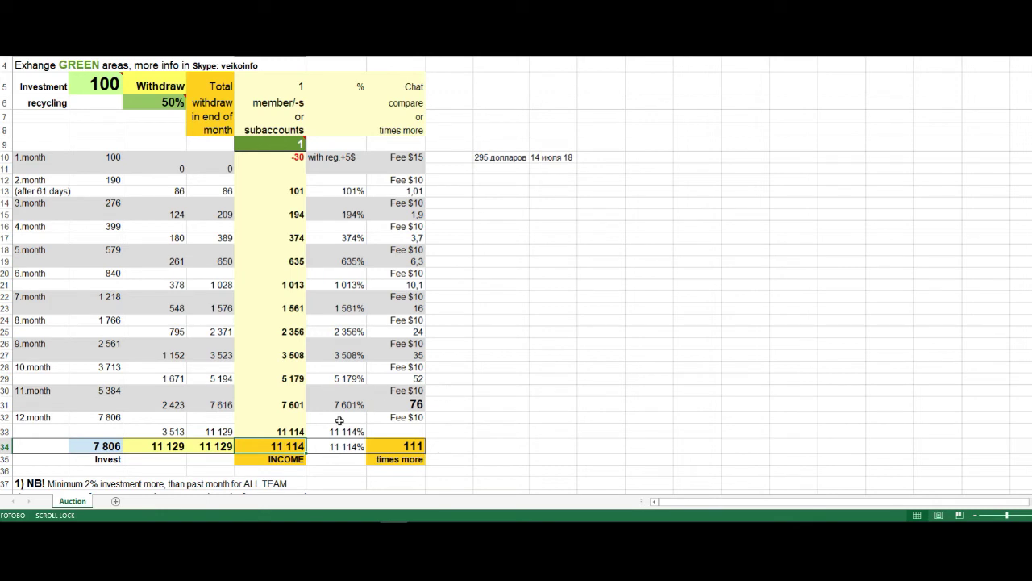
left_click(220, 448)
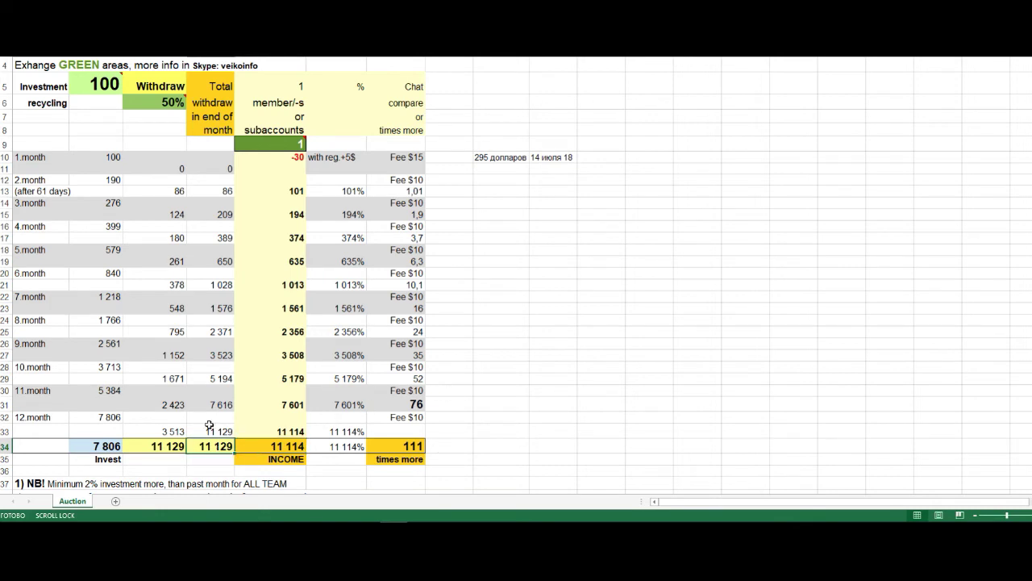